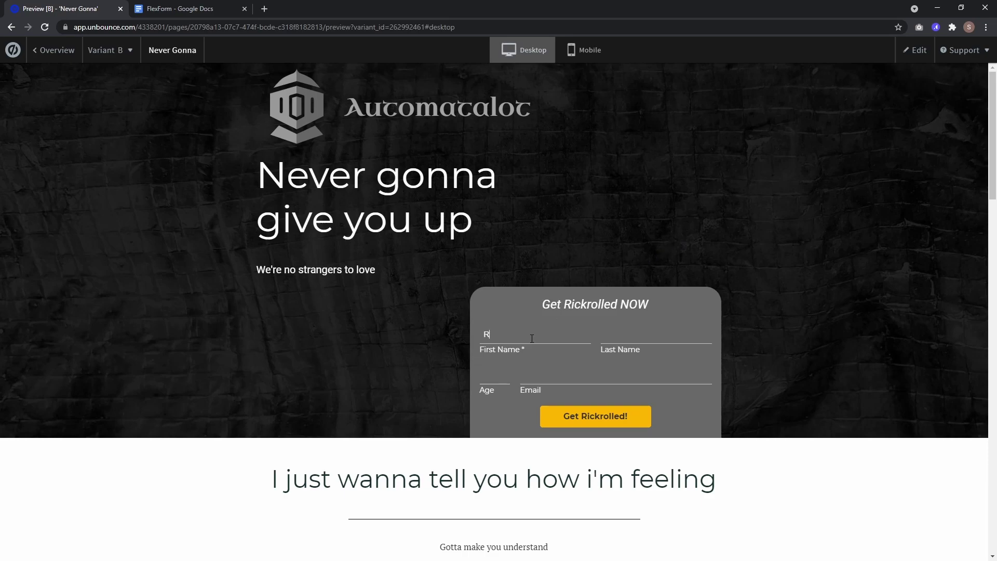
pyautogui.write('stle')
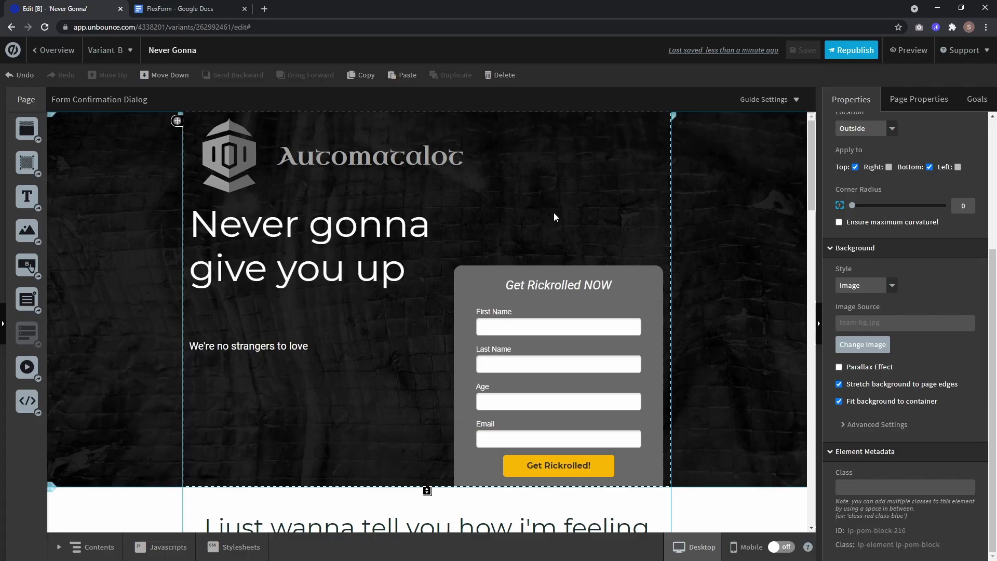
# Select the form on the canvas and adjust its field column setting in Properties.
pyautogui.click(555, 342)
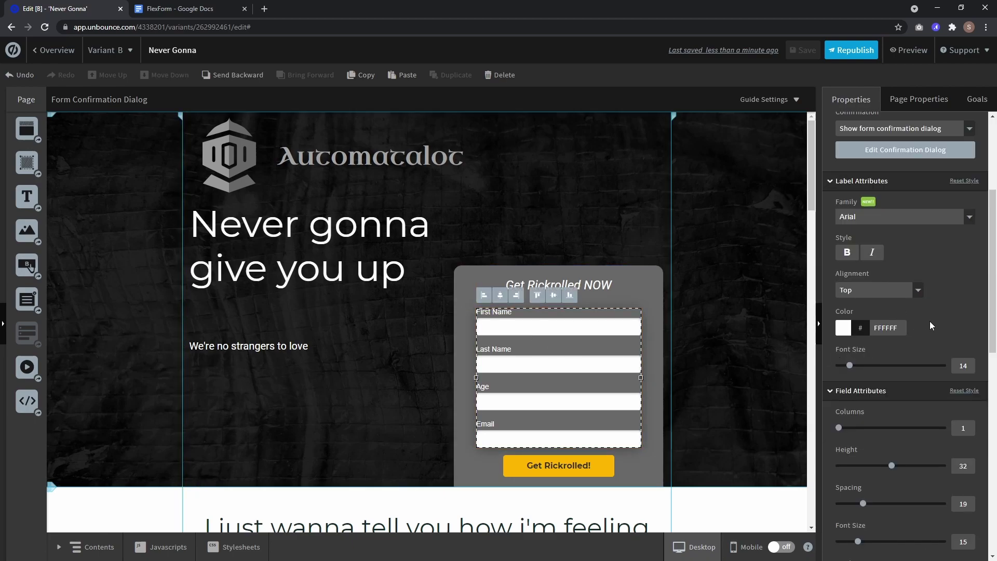
pyautogui.scroll(-2, 926, 323)
pyautogui.scroll(-2, 923, 325)
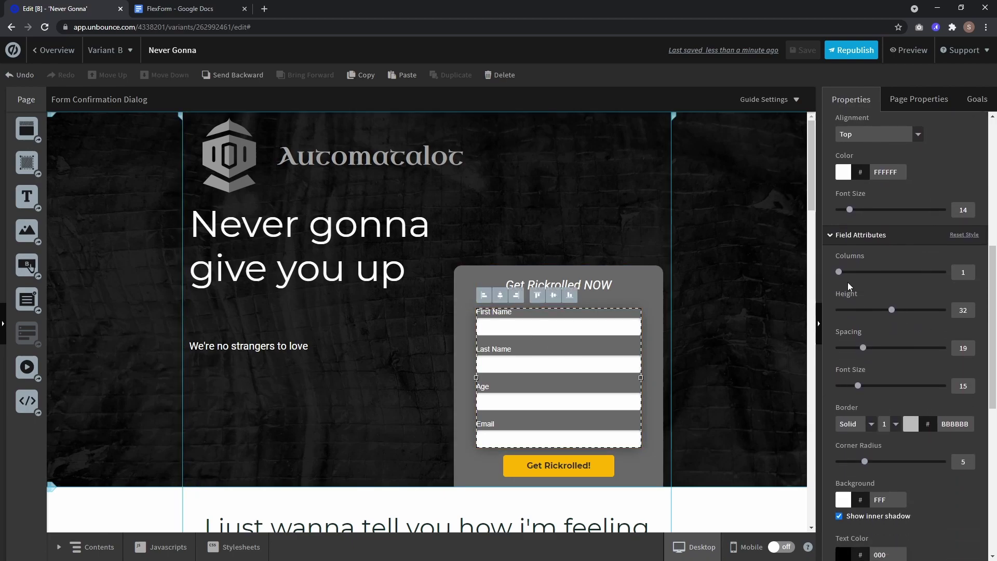
pyautogui.moveTo(838, 271)
pyautogui.mouseDown()
pyautogui.moveTo(871, 272)
pyautogui.moveTo(837, 271)
pyautogui.mouseUp()
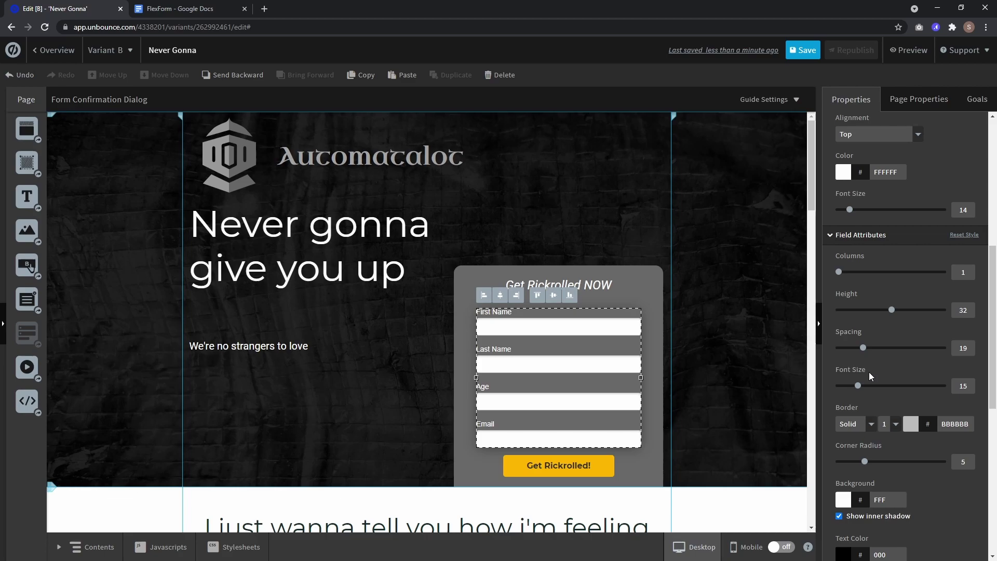
# Select the two jQuery script lines in the FlexForm Google Doc, then return to Unbounce.
pyautogui.click(191, 8)
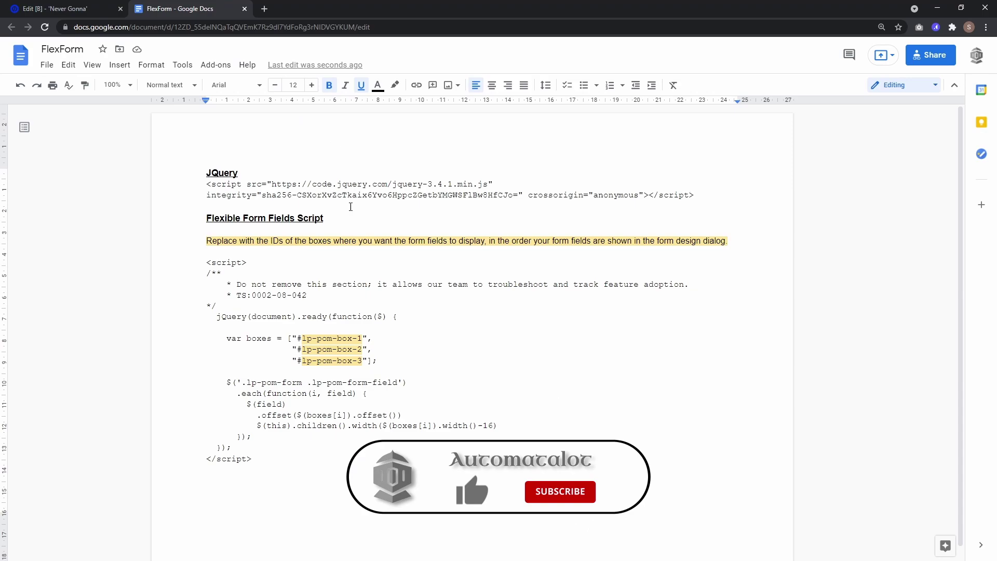
pyautogui.moveTo(694, 195); pyautogui.dragTo(166, 186)
pyautogui.hotkey('ctrl', 'c')
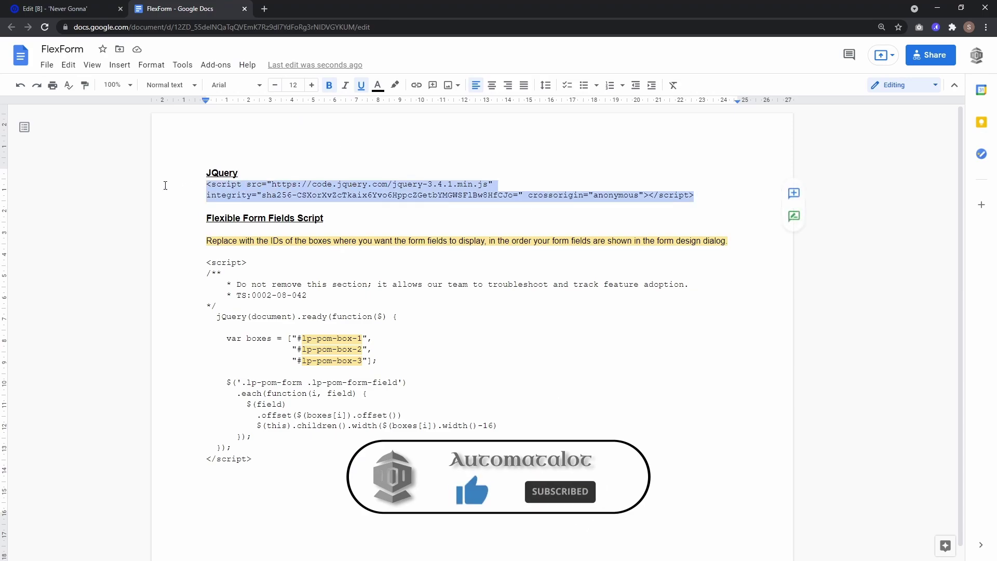
pyautogui.moveTo(252, 459); pyautogui.dragTo(174, 261)
pyautogui.click(357, 266)
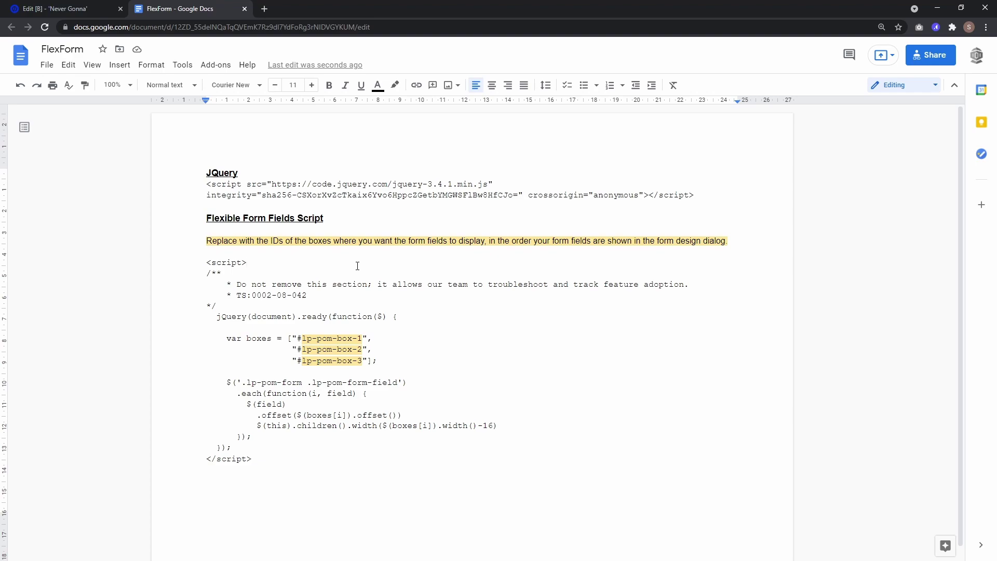
pyautogui.moveTo(695, 196); pyautogui.dragTo(186, 190)
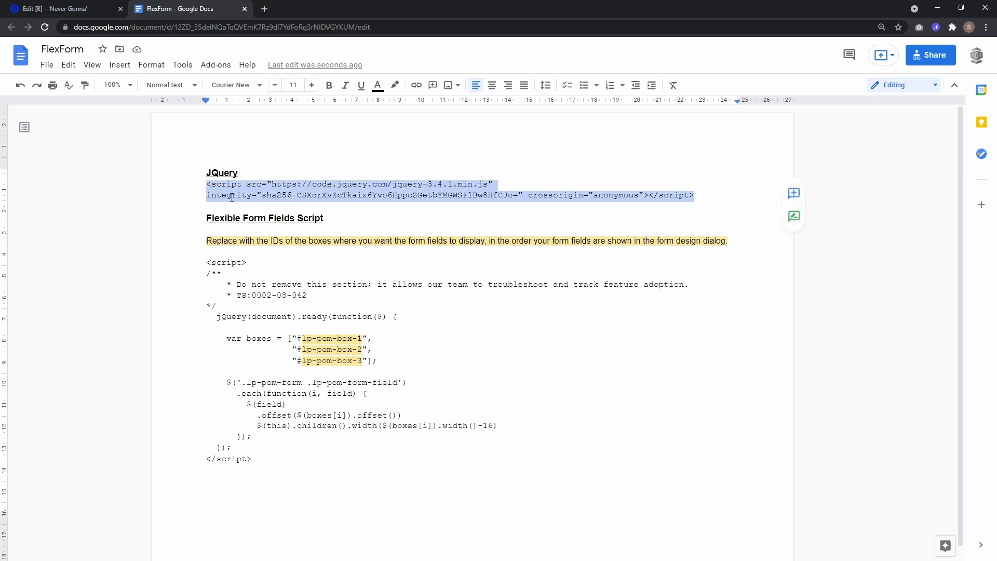
pyautogui.click(62, 7)
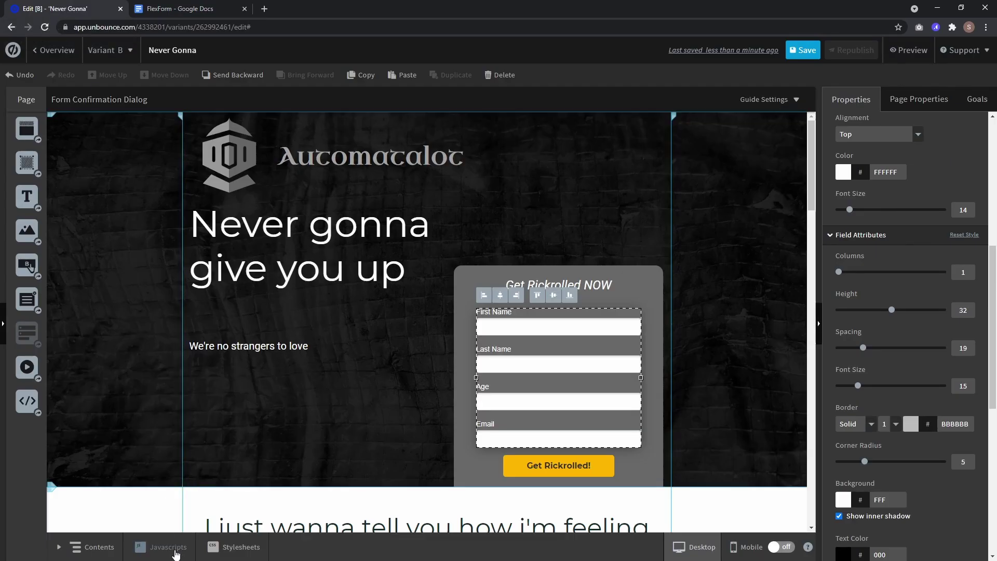
# Create a script named Jquery containing the pasted jQuery tag, placed in the Head.
pyautogui.click(168, 546)
pyautogui.moveTo(209, 127); pyautogui.dragTo(121, 128)
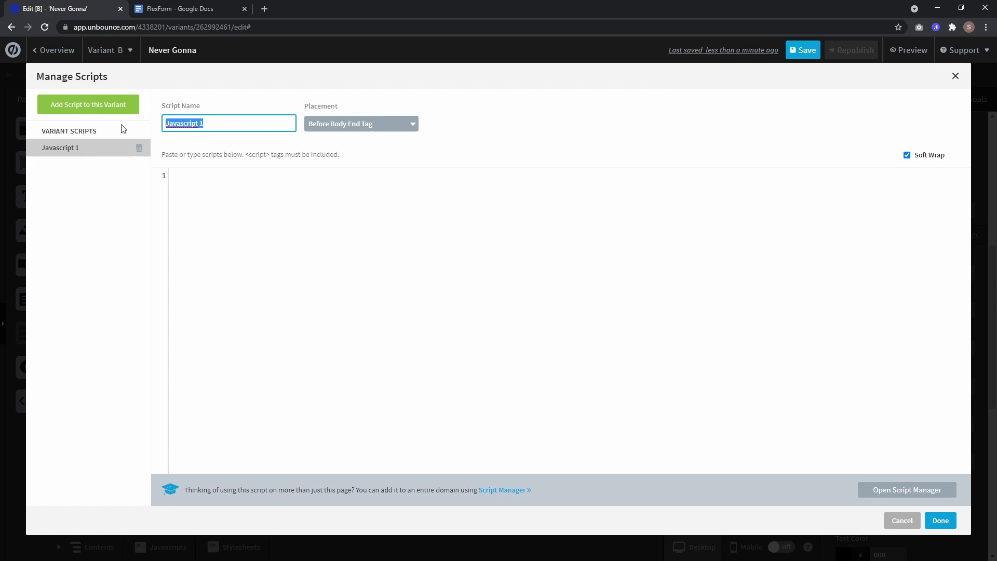
pyautogui.write('Jquery')
pyautogui.click(210, 175)
pyautogui.hotkey('ctrl', 'v')
pyautogui.click(361, 123)
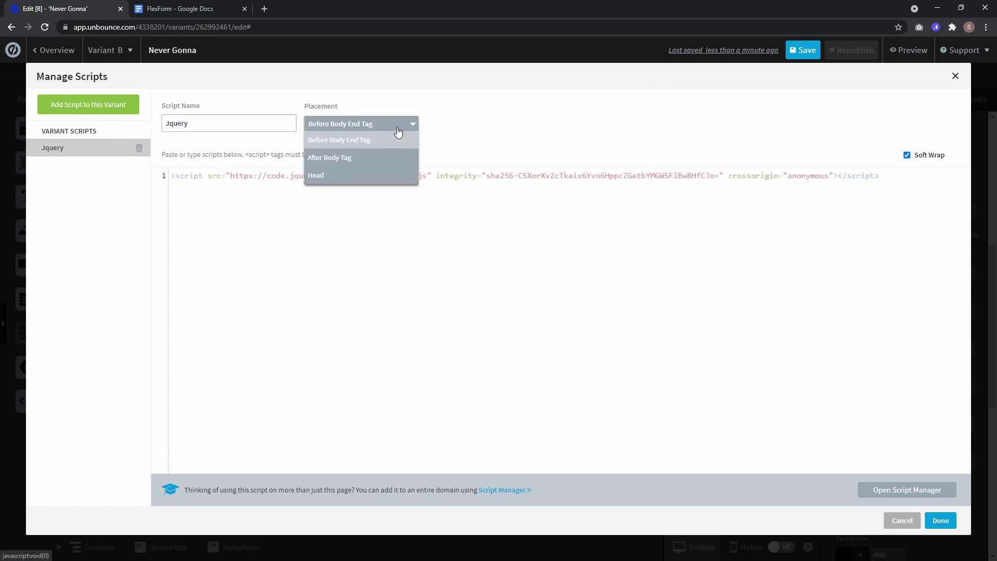
pyautogui.click(358, 176)
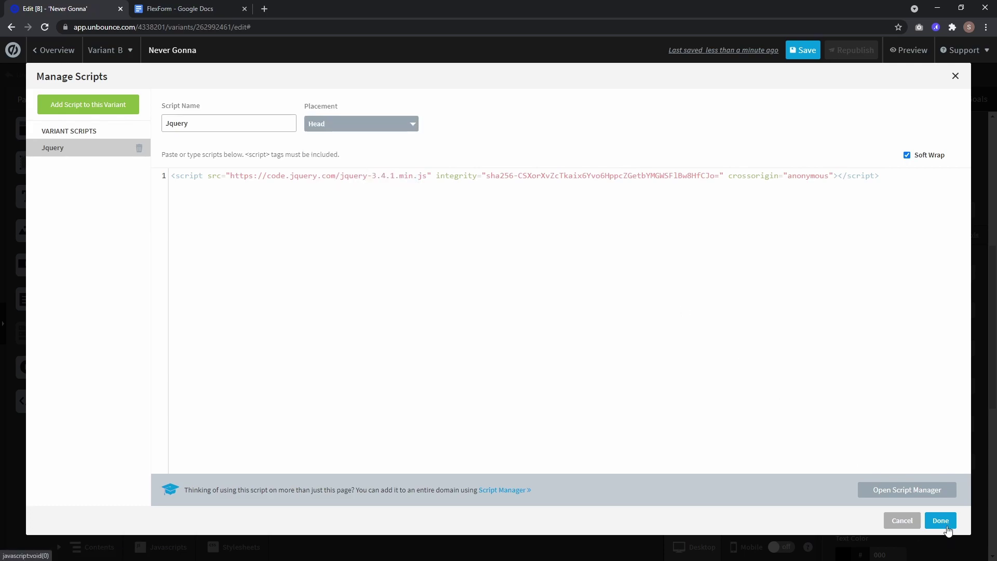
pyautogui.click(84, 105)
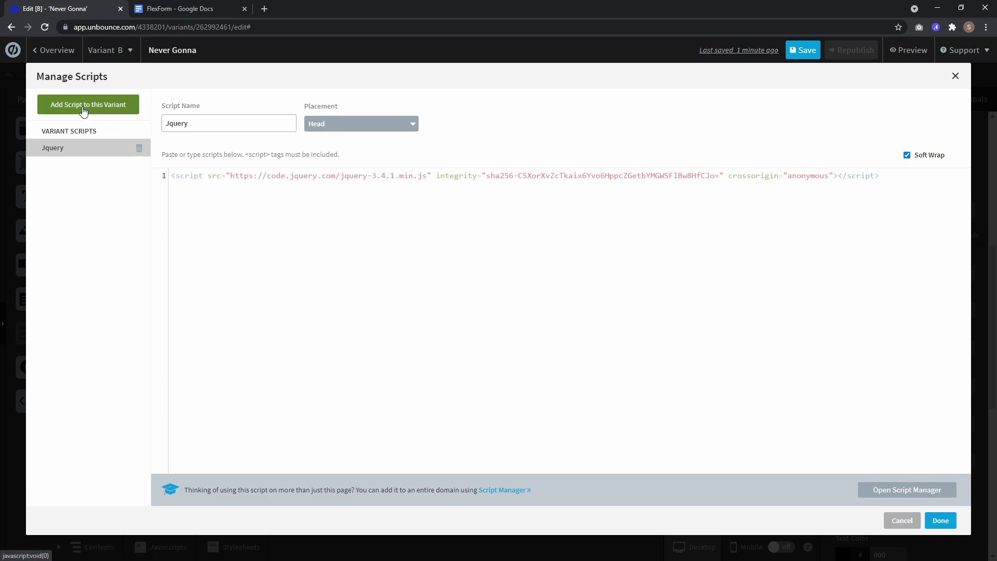
# Copy the Flexible Form Fields script block from the FlexForm Google Doc.
pyautogui.click(179, 9)
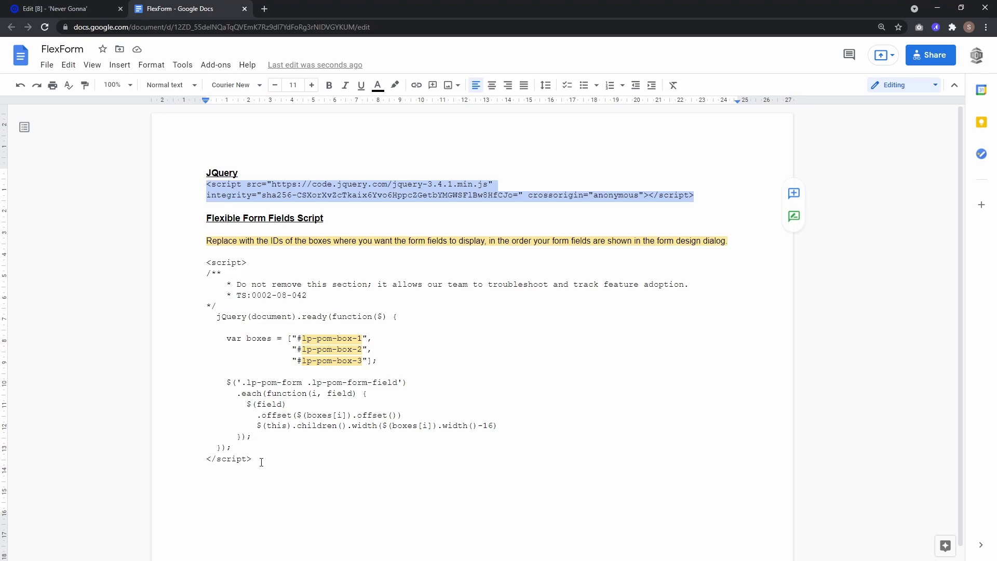
pyautogui.moveTo(262, 461); pyautogui.dragTo(141, 254)
pyautogui.hotkey('ctrl', 'c')
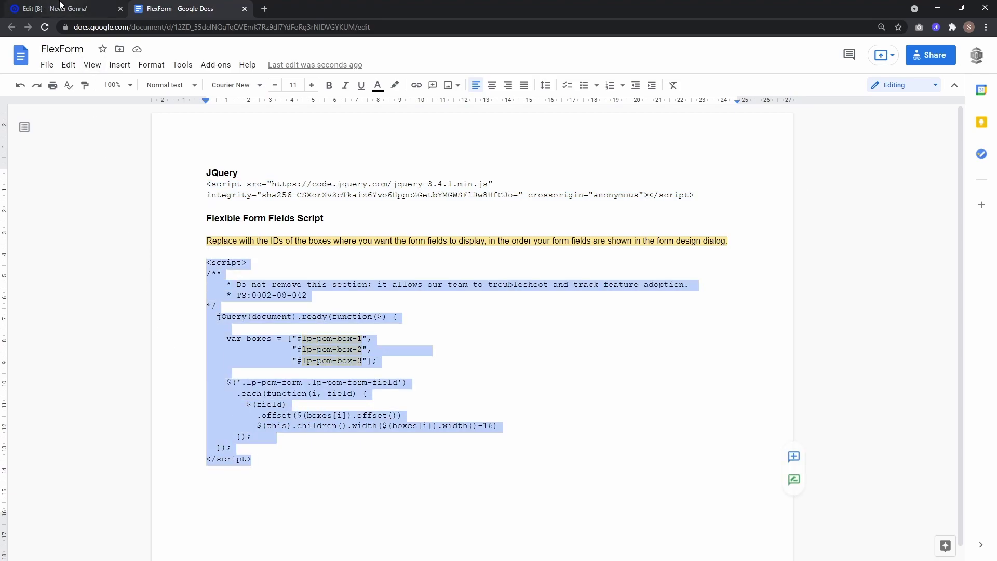
pyautogui.click(60, 9)
# Name the new script FlexForm, paste the copied code, and save the scripts.
pyautogui.moveTo(221, 122); pyautogui.dragTo(113, 119)
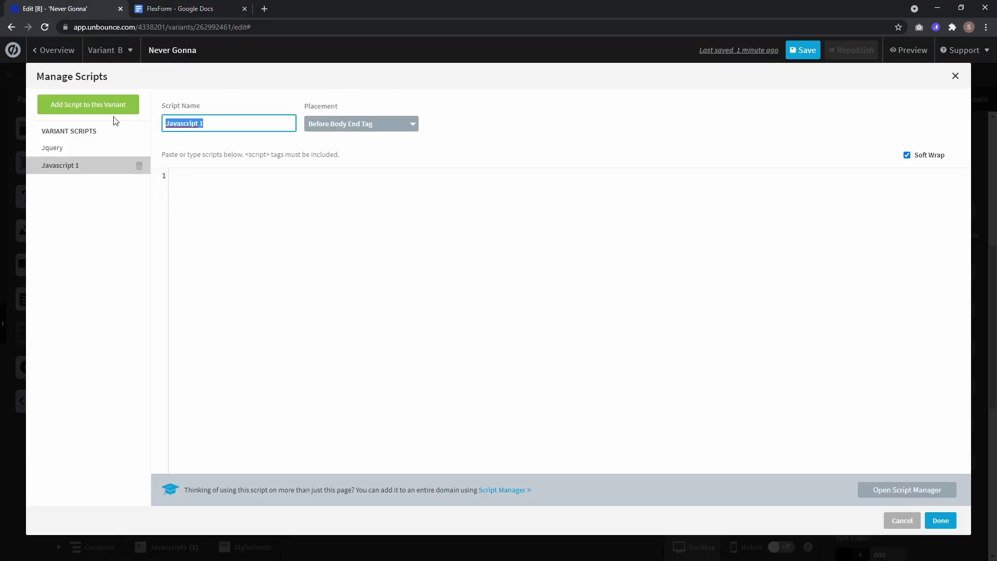
pyautogui.write('FlexForm')
pyautogui.click(200, 175)
pyautogui.hotkey('ctrl', 'v')
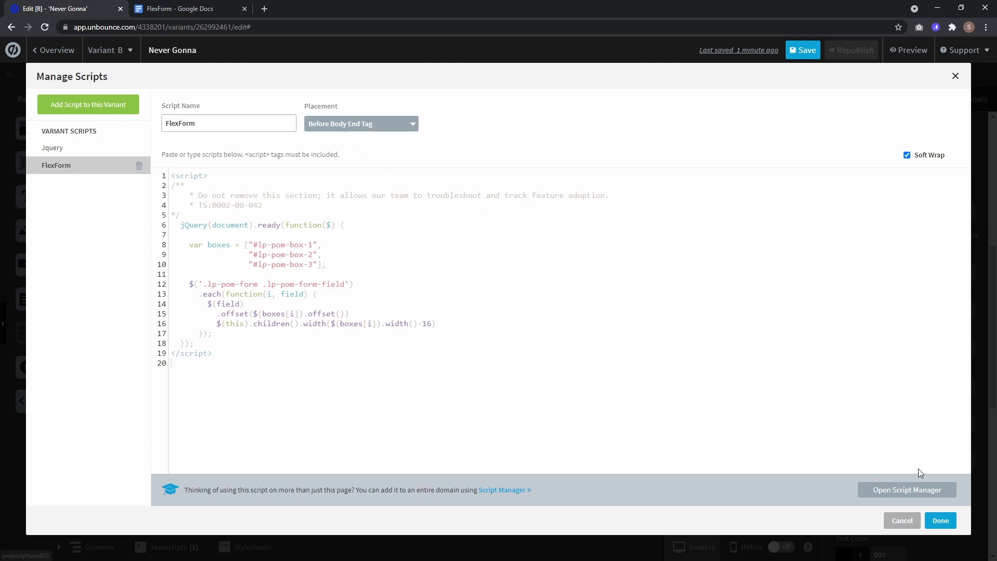
pyautogui.click(940, 520)
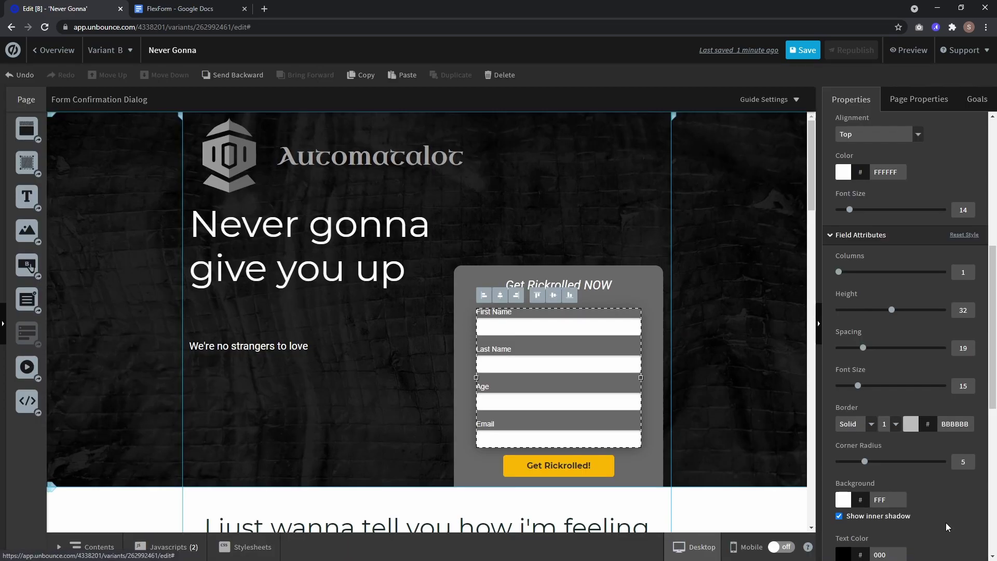
# Drag a Box widget onto the hero section below the 'We're no strangers to love' tagline.
pyautogui.click(404, 325)
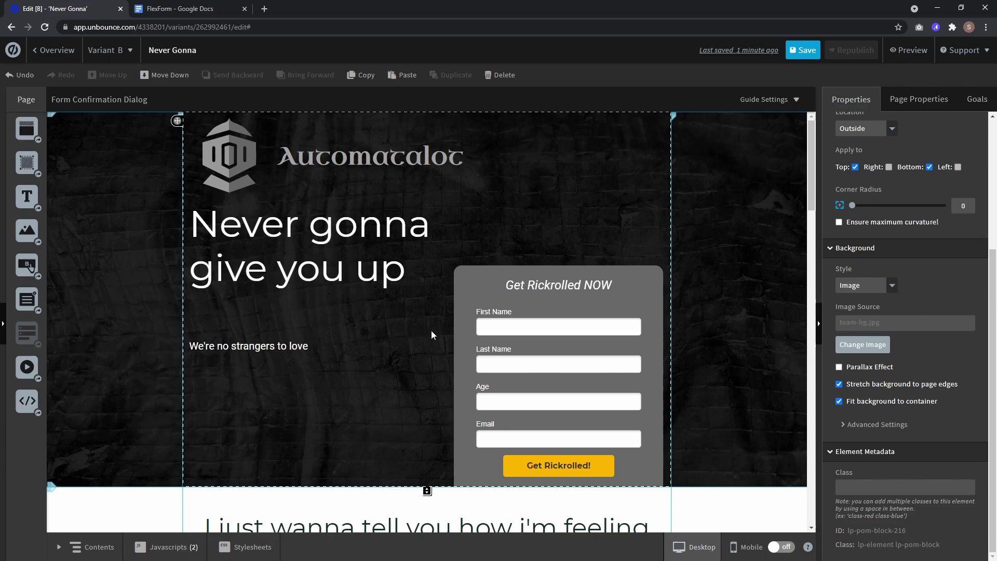
pyautogui.click(538, 336)
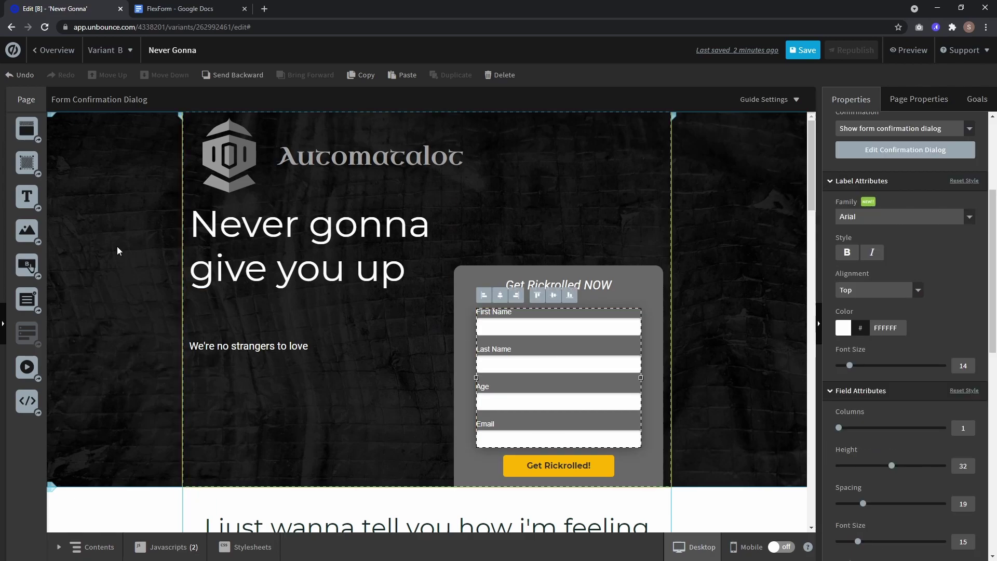
pyautogui.moveTo(26, 163)
pyautogui.mouseDown()
pyautogui.moveTo(214, 384)
pyautogui.moveTo(441, 483)
pyautogui.mouseUp()
# Copy the form box colour and give the new box 30-radius top corners, square bottom corners.
pyautogui.click(475, 456)
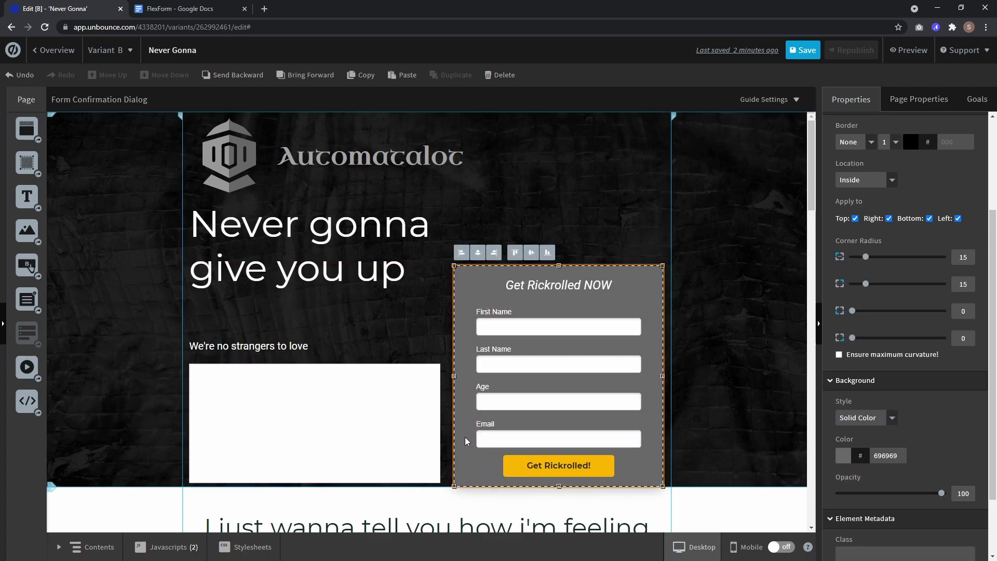
pyautogui.scroll(-1, 944, 414)
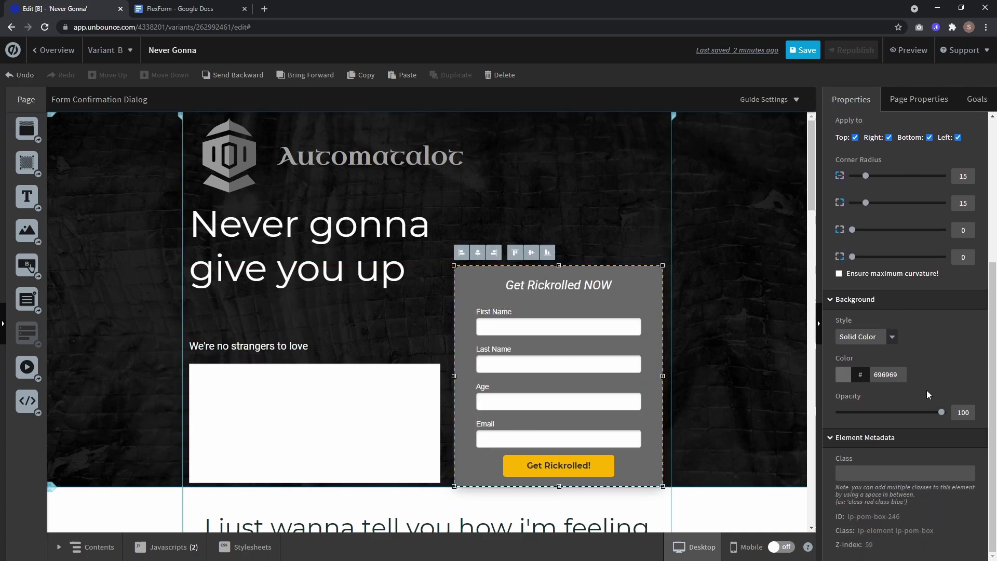
pyautogui.doubleClick(885, 374)
pyautogui.click(393, 410)
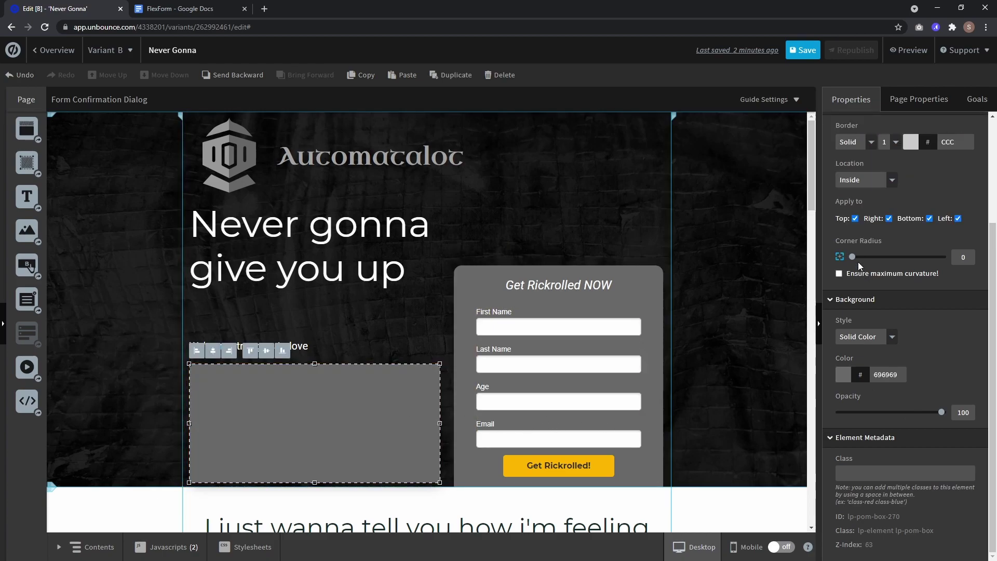
pyautogui.moveTo(853, 257); pyautogui.dragTo(879, 258)
pyautogui.click(840, 257)
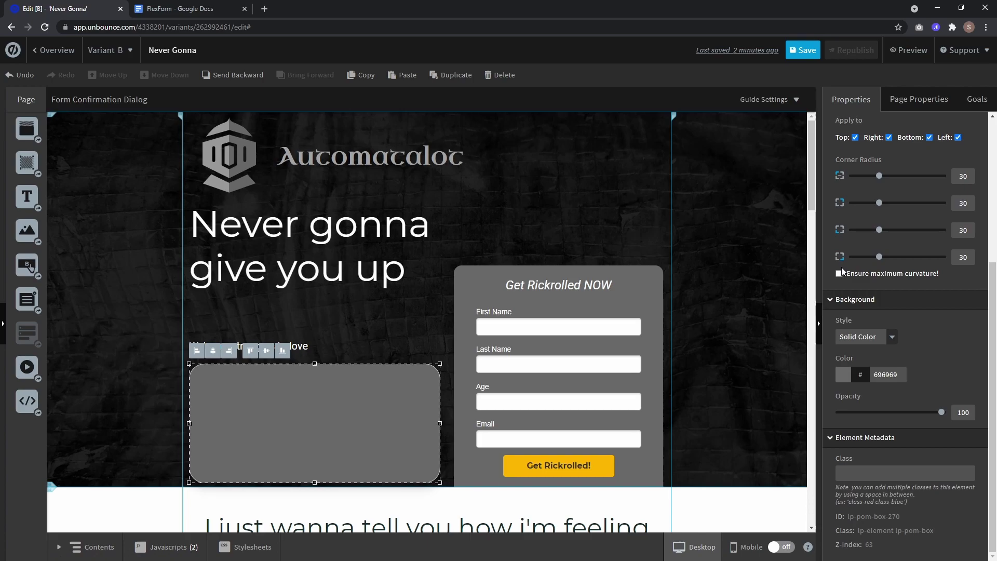
pyautogui.moveTo(879, 230)
pyautogui.mouseDown()
pyautogui.moveTo(851, 230)
pyautogui.moveTo(851, 257)
pyautogui.mouseUp()
pyautogui.scroll(2, 854, 234)
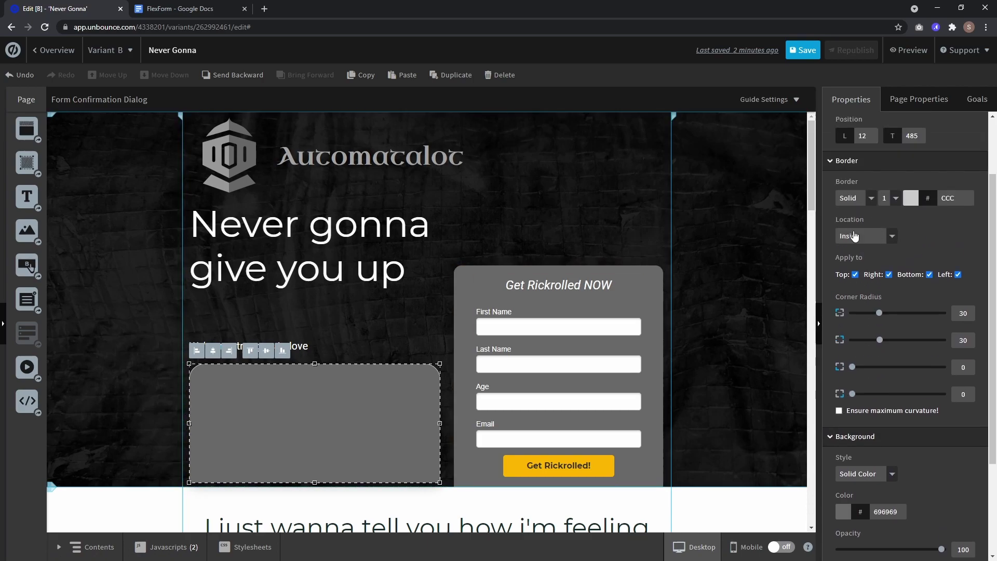
pyautogui.scroll(1, 854, 236)
# Set the grey box's border to None and nudge it slightly down and right.
pyautogui.click(852, 217)
pyautogui.click(852, 234)
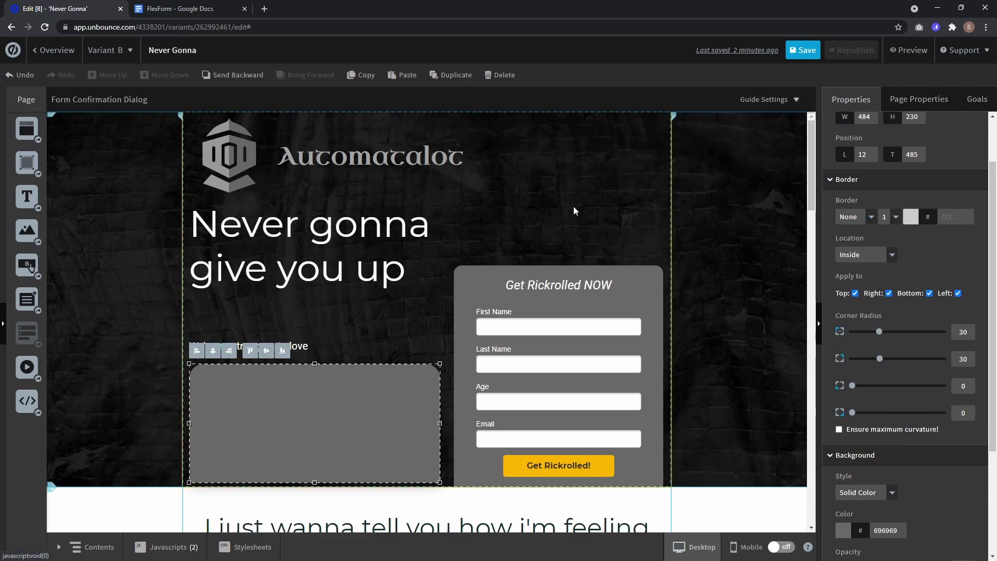
pyautogui.moveTo(303, 430); pyautogui.dragTo(308, 436)
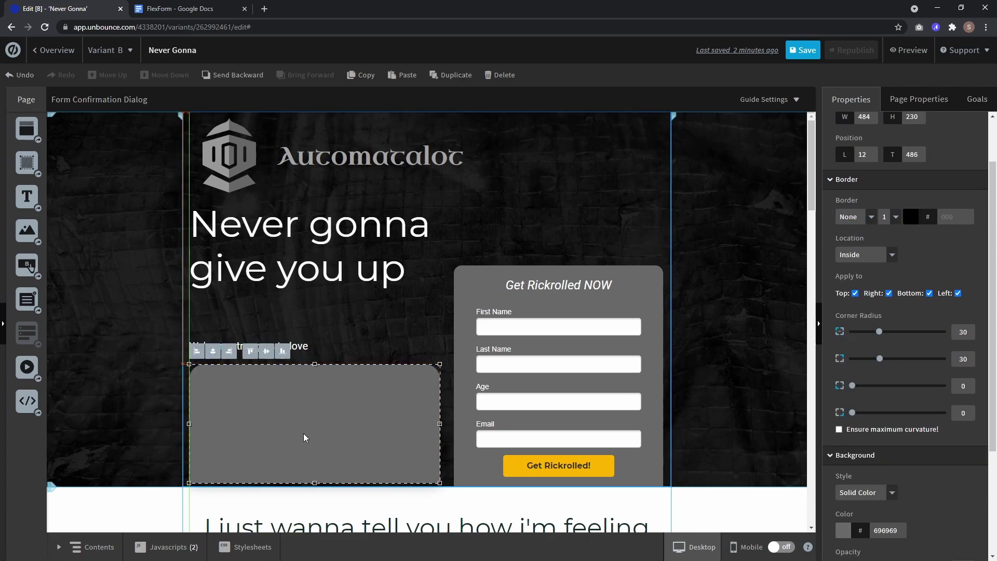
pyautogui.click(375, 355)
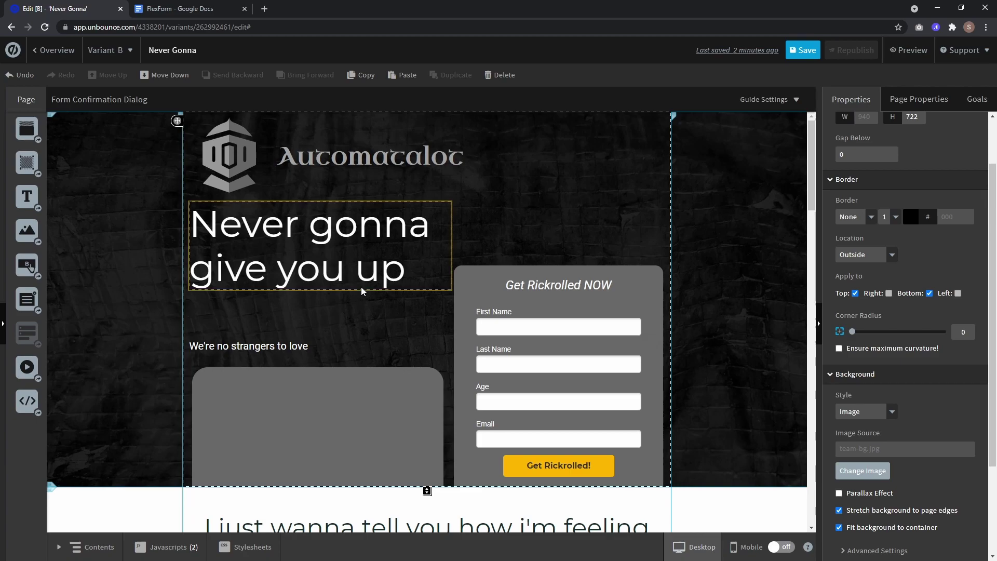
# Paste a copy of the 'Get Rickrolled NOW' heading centered at the grey box's top.
pyautogui.click(558, 285)
pyautogui.hotkey('ctrl', 'c')
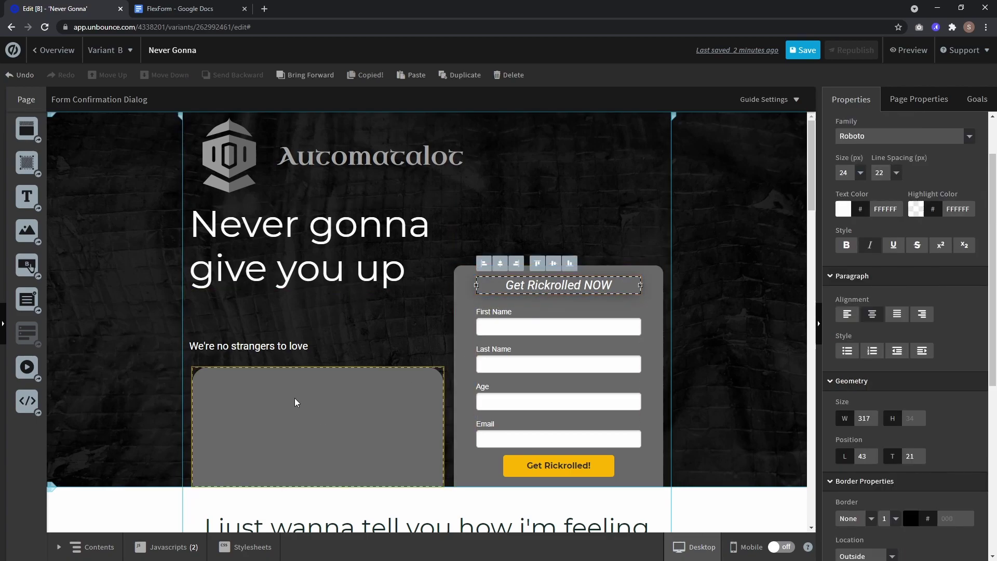
pyautogui.click(295, 403)
pyautogui.hotkey('ctrl', 'v')
pyautogui.moveTo(257, 387); pyautogui.dragTo(278, 385)
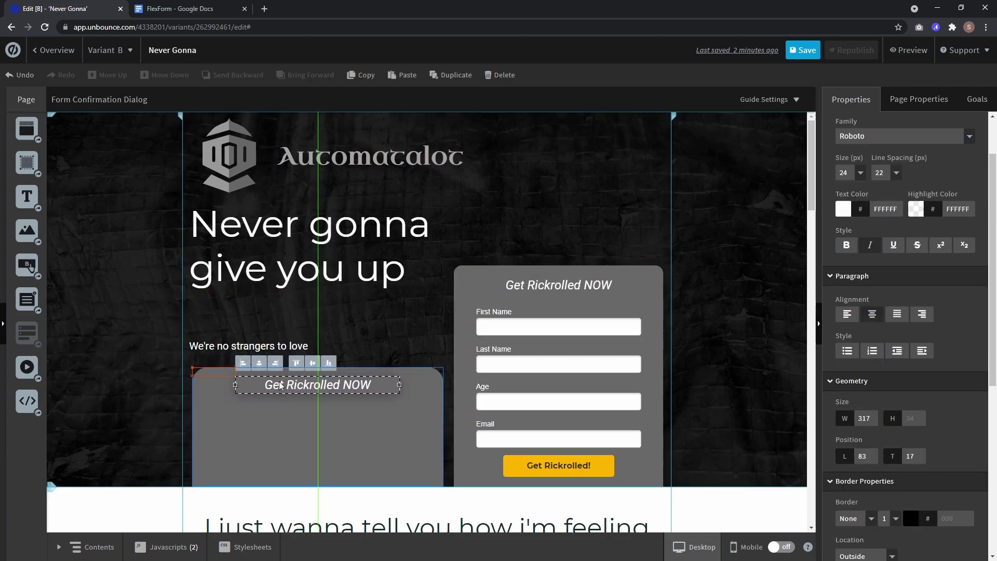
pyautogui.click(281, 416)
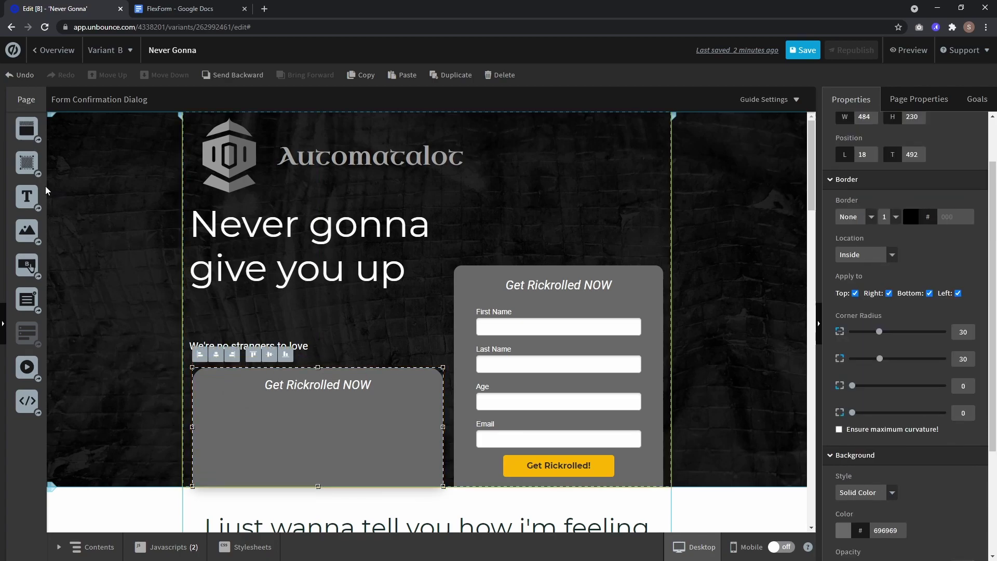
# Add a white field box inside the grey box, 35 px high and widened.
pyautogui.moveTo(27, 164); pyautogui.dragTo(238, 425)
pyautogui.moveTo(229, 388); pyautogui.dragTo(227, 423)
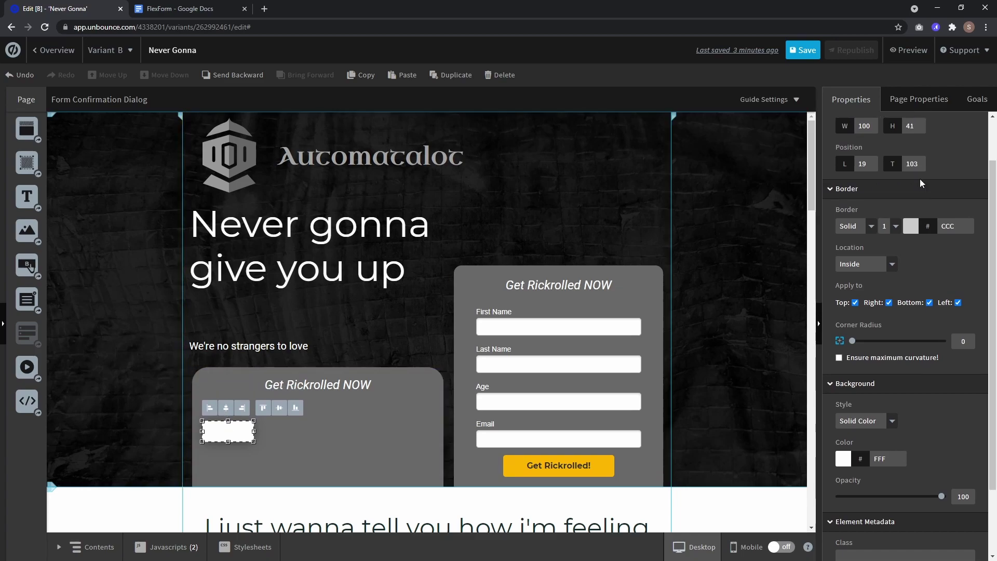
pyautogui.scroll(1, 920, 178)
pyautogui.doubleClick(910, 168)
pyautogui.write('5')
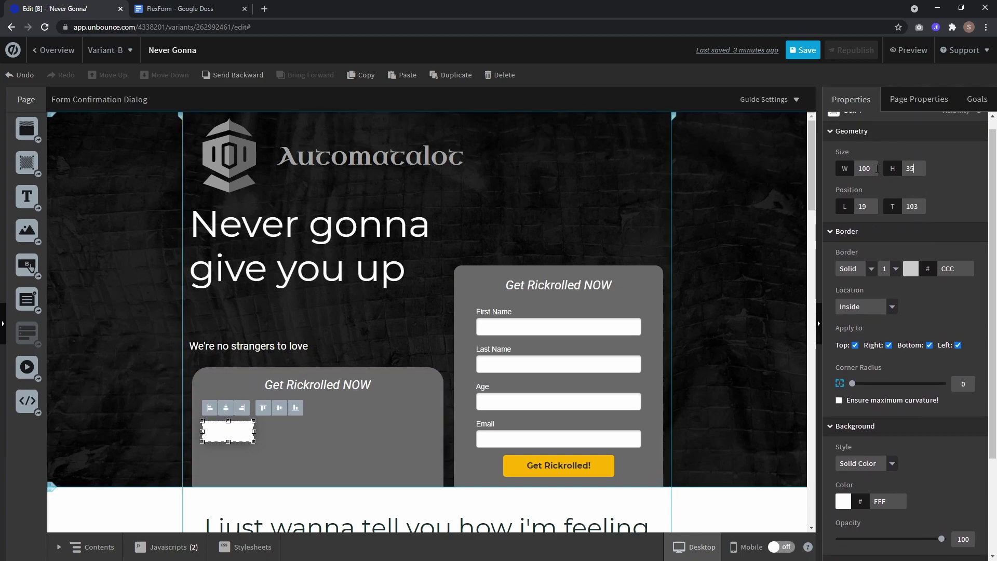
pyautogui.press('Return')
pyautogui.moveTo(253, 430); pyautogui.dragTo(315, 429)
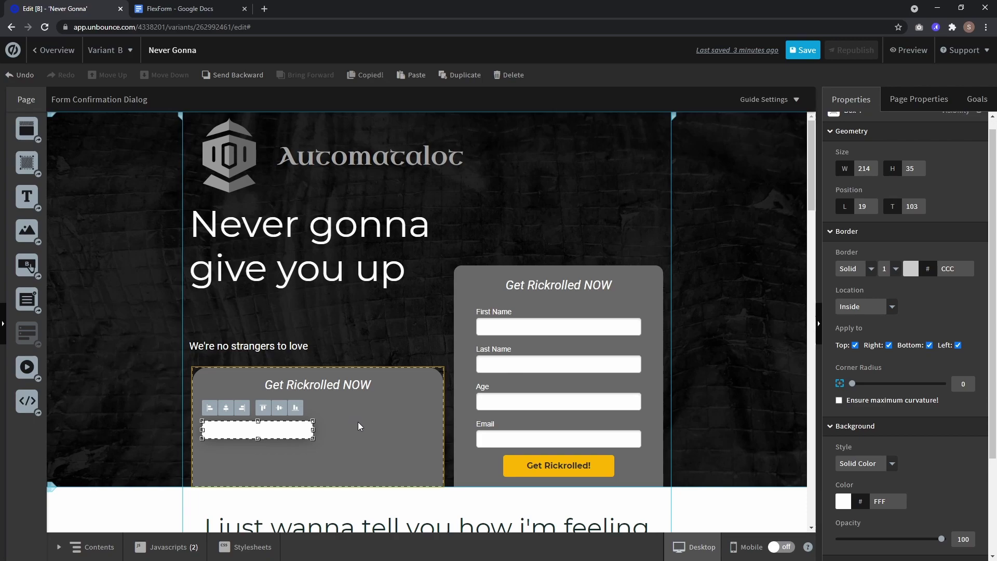
# Duplicate the field box to its right and align both boxes under the heading.
pyautogui.hotkey('ctrl', 'c')
pyautogui.hotkey('ctrl', 'v')
pyautogui.moveTo(265, 436); pyautogui.dragTo(357, 429)
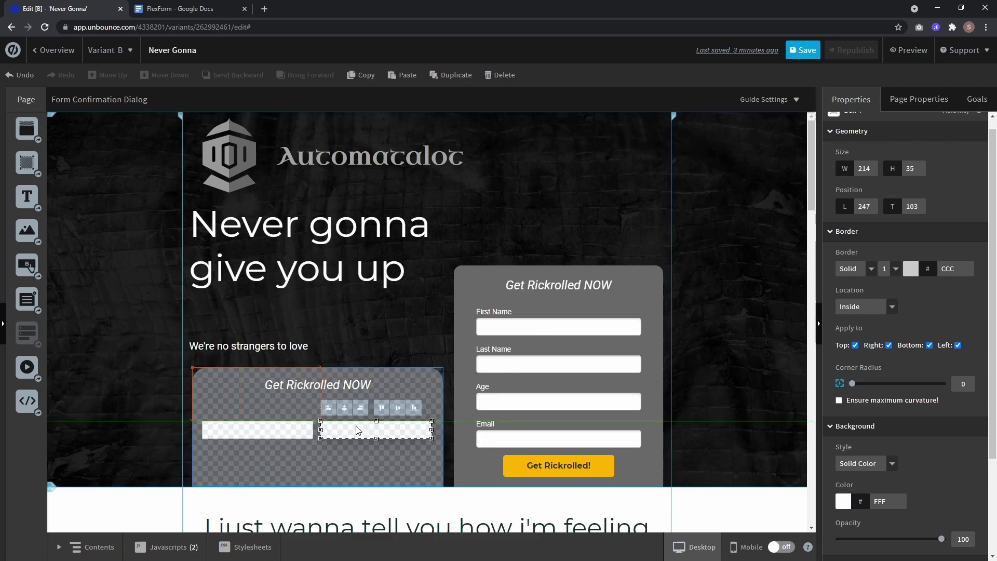
pyautogui.click(253, 430)
pyautogui.moveTo(253, 430); pyautogui.dragTo(256, 419)
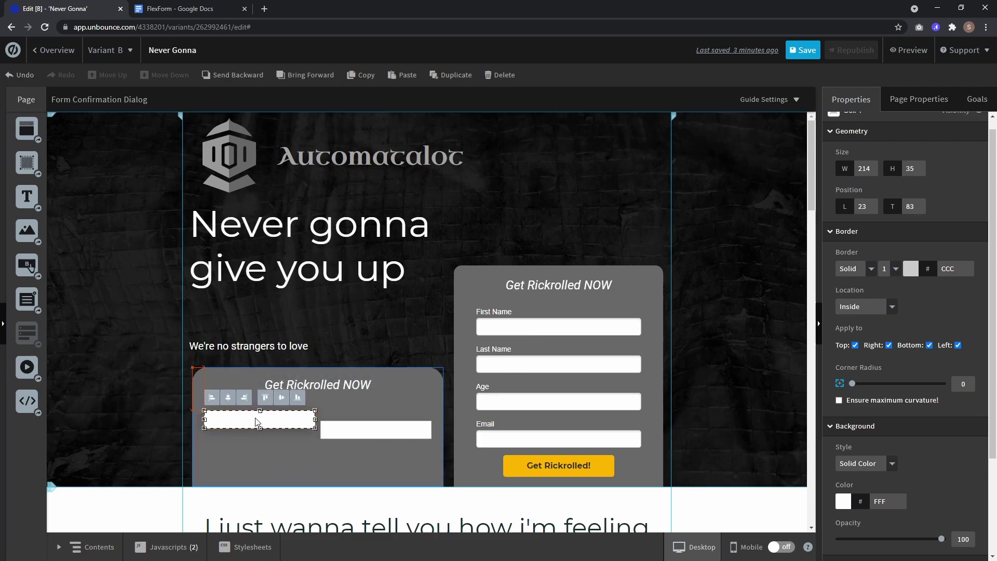
pyautogui.moveTo(358, 431); pyautogui.dragTo(361, 419)
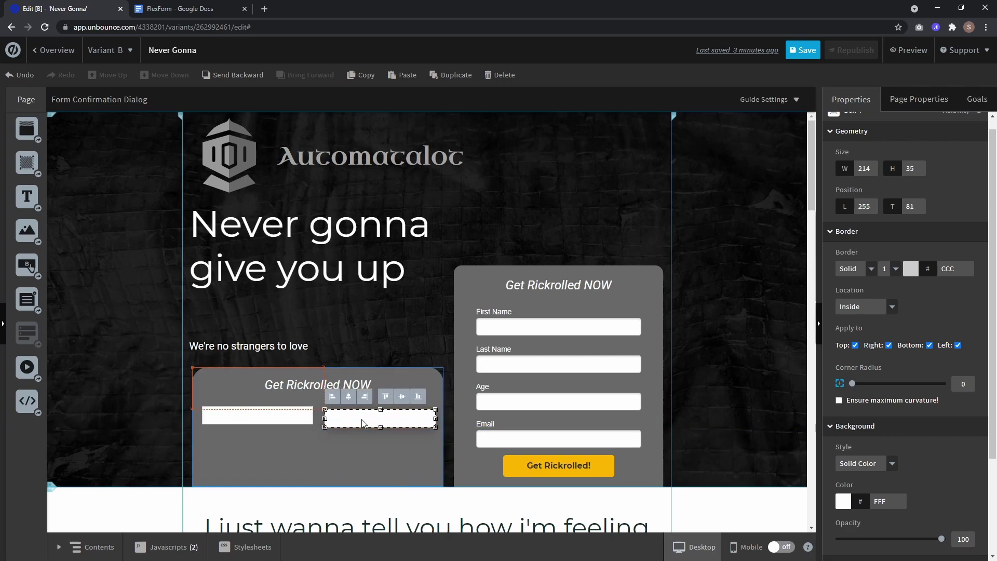
# Paste two copies of the top-left field box to form a second row.
pyautogui.click(296, 463)
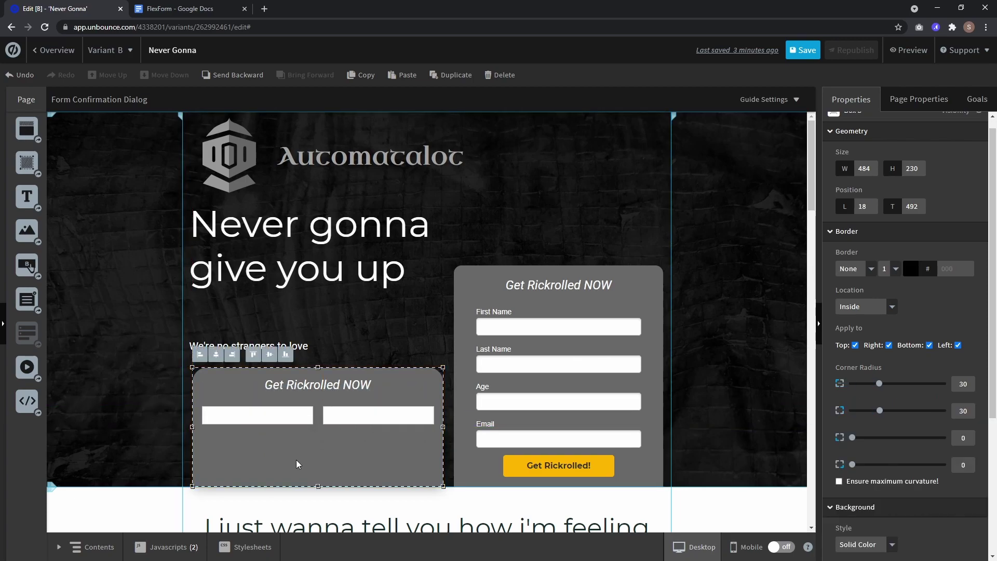
pyautogui.click(260, 417)
pyautogui.hotkey('ctrl', 'c')
pyautogui.hotkey('ctrl', 'v')
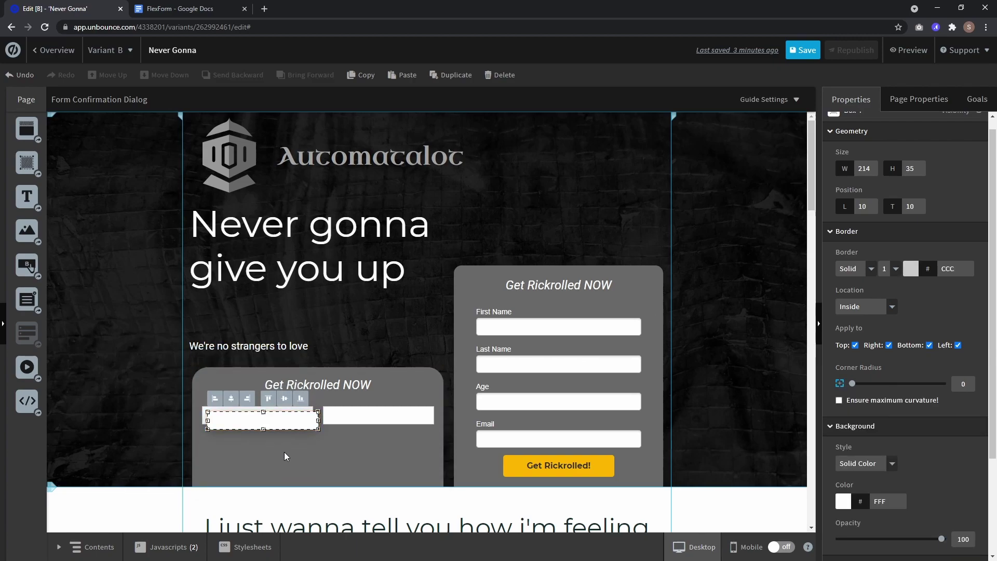
pyautogui.moveTo(274, 428)
pyautogui.mouseDown()
pyautogui.moveTo(258, 450)
pyautogui.moveTo(403, 454)
pyautogui.moveTo(410, 442)
pyautogui.mouseUp()
pyautogui.hotkey('ctrl', 'v')
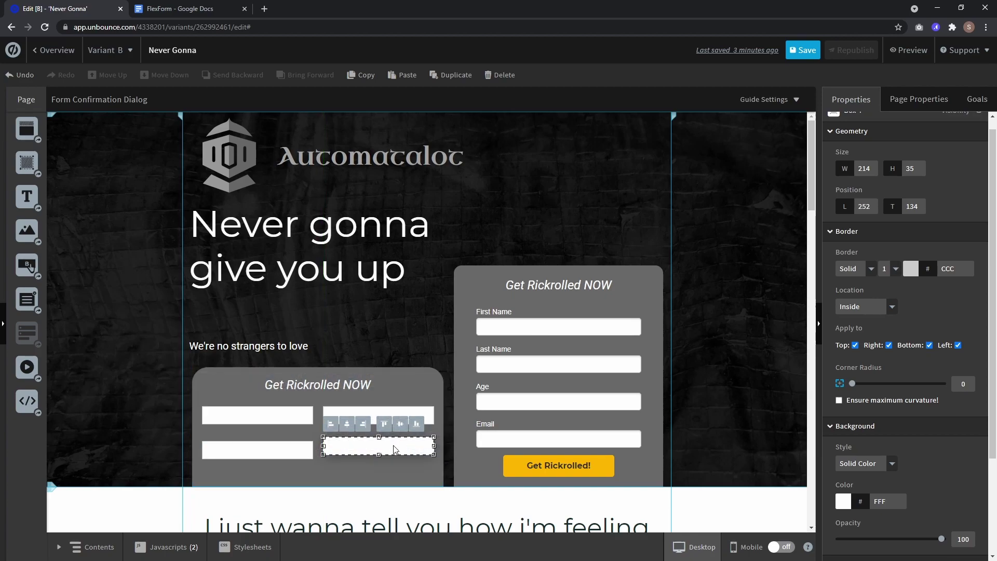
# Shorten the left second-row box and stretch the right one to fill the row.
pyautogui.moveTo(267, 450)
pyautogui.mouseDown()
pyautogui.moveTo(312, 446)
pyautogui.moveTo(237, 442)
pyautogui.mouseUp()
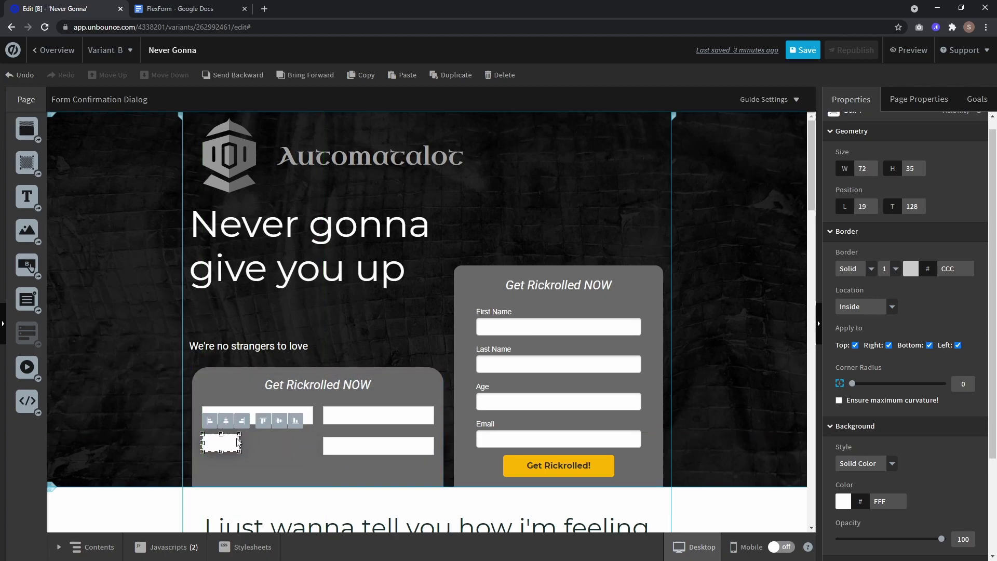
pyautogui.click(387, 452)
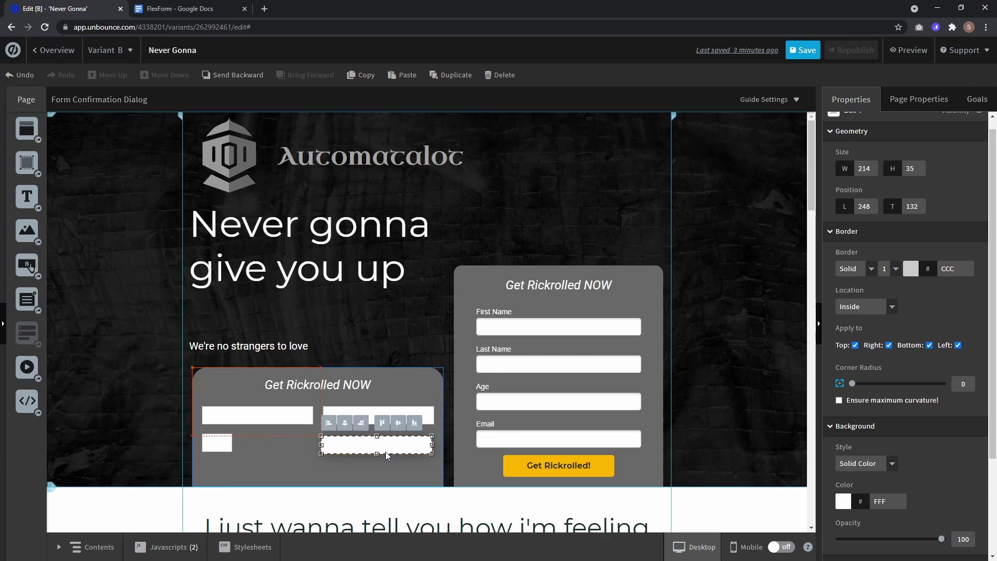
pyautogui.moveTo(386, 451); pyautogui.dragTo(388, 450)
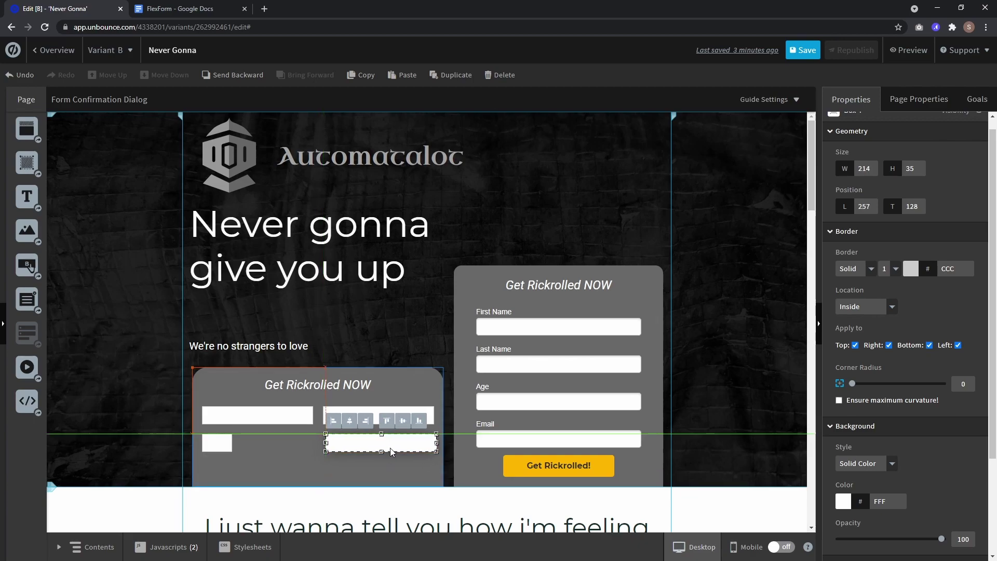
pyautogui.moveTo(323, 444); pyautogui.dragTo(243, 446)
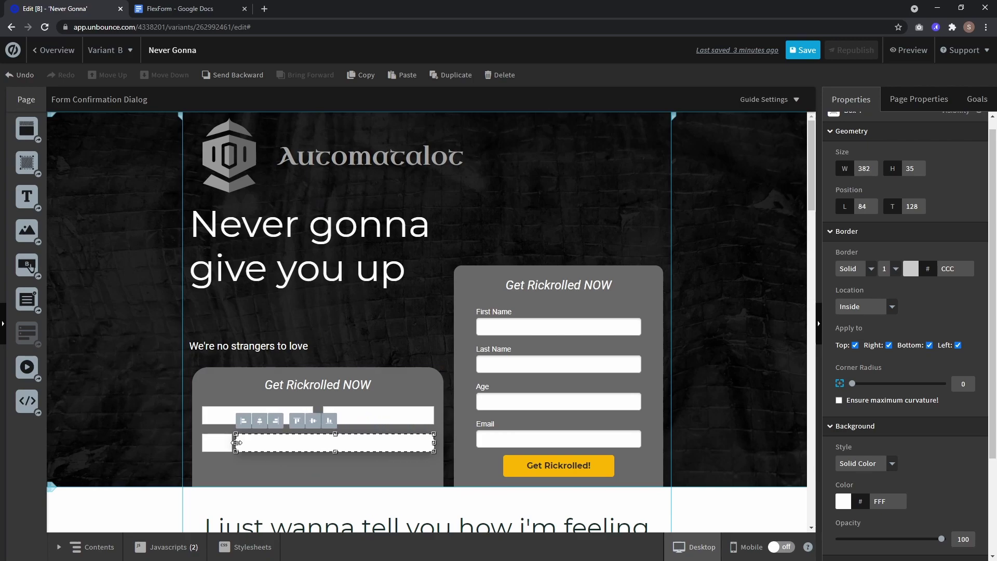
pyautogui.click(250, 419)
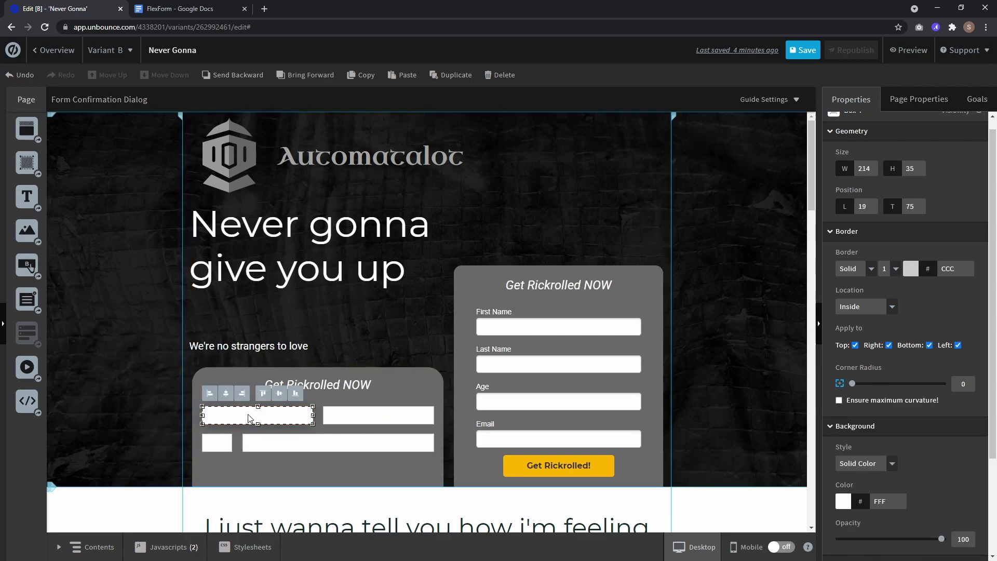
pyautogui.scroll(-1, 916, 445)
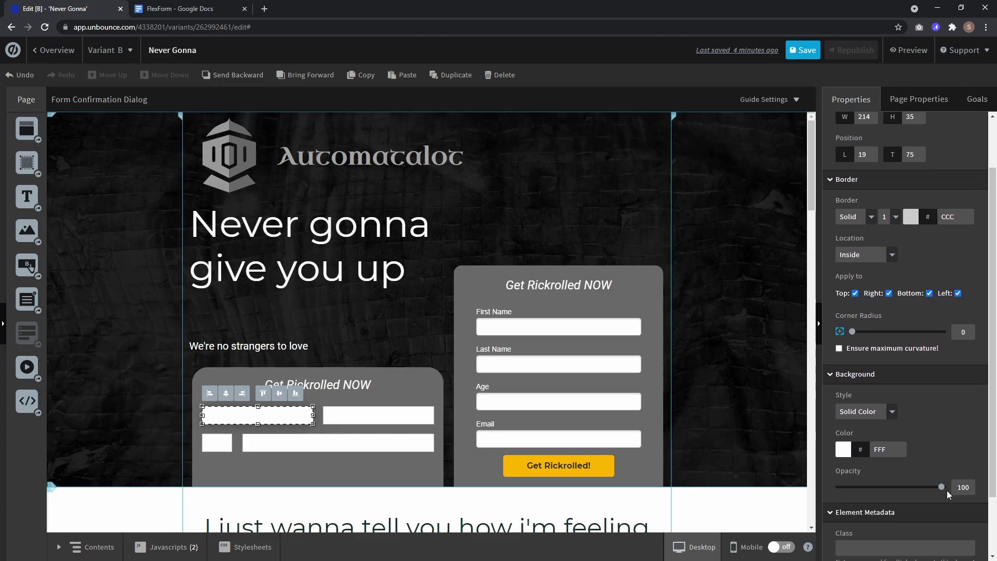
# Make the wide bottom field box transparent.
pyautogui.click(406, 414)
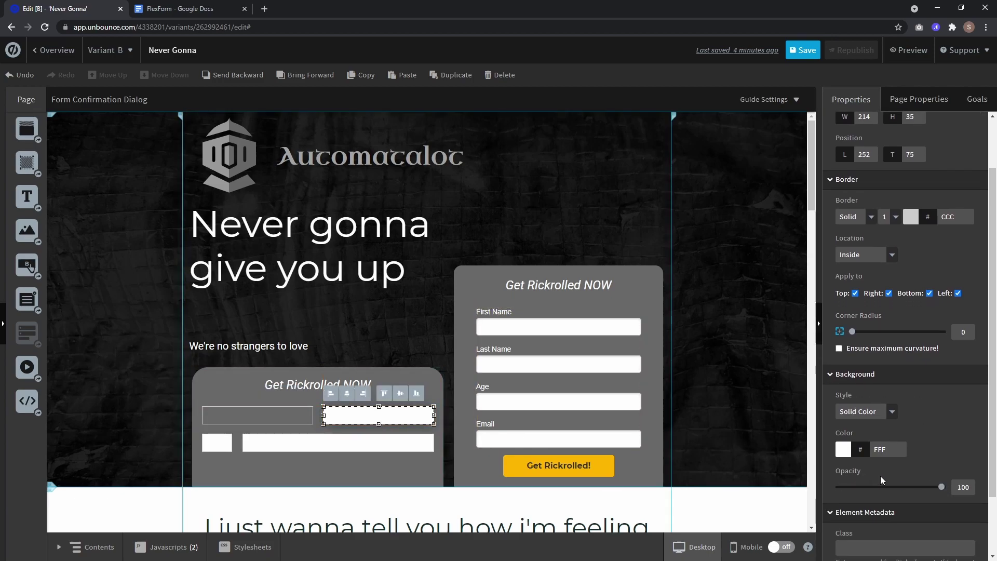
pyautogui.click(391, 443)
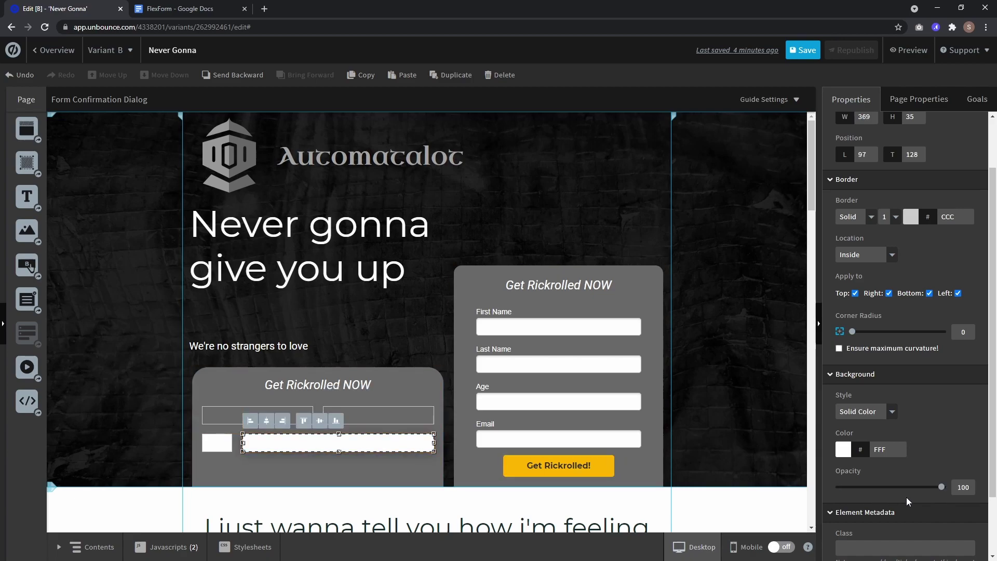
pyautogui.moveTo(941, 486); pyautogui.dragTo(838, 487)
pyautogui.click(217, 442)
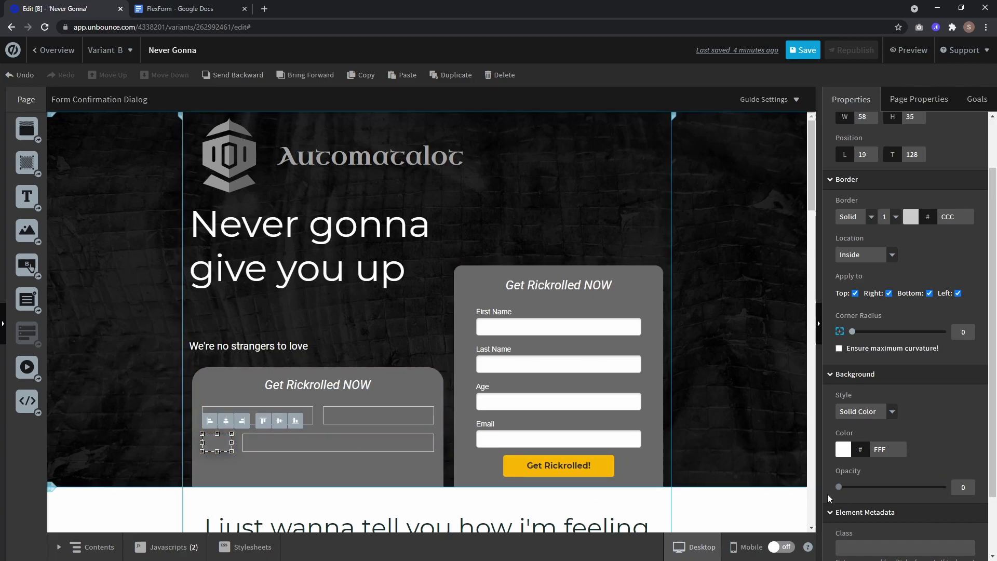
pyautogui.click(352, 421)
pyautogui.click(287, 413)
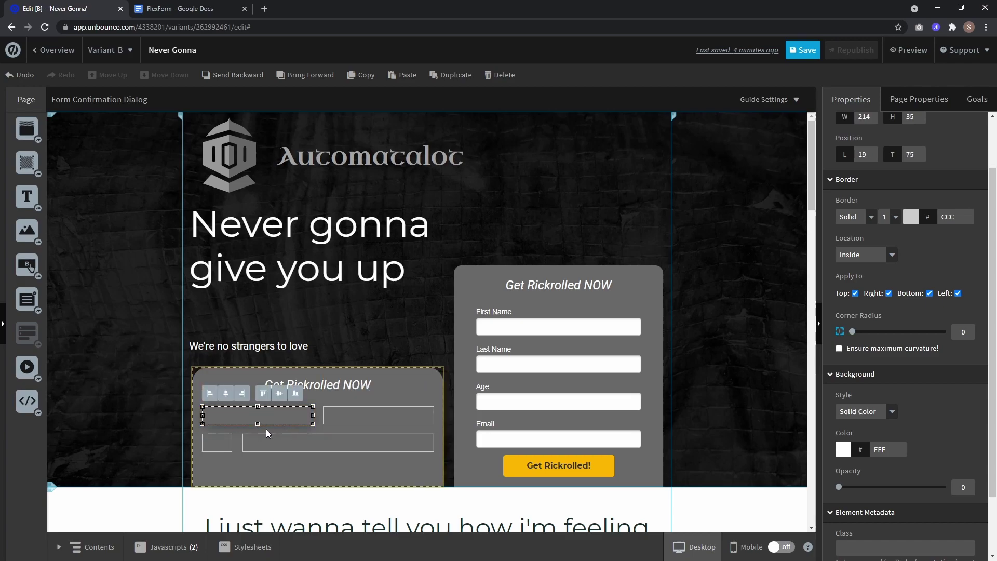
# Uncheck top, right and left borders on the two top-row field boxes.
pyautogui.click(854, 293)
pyautogui.click(889, 293)
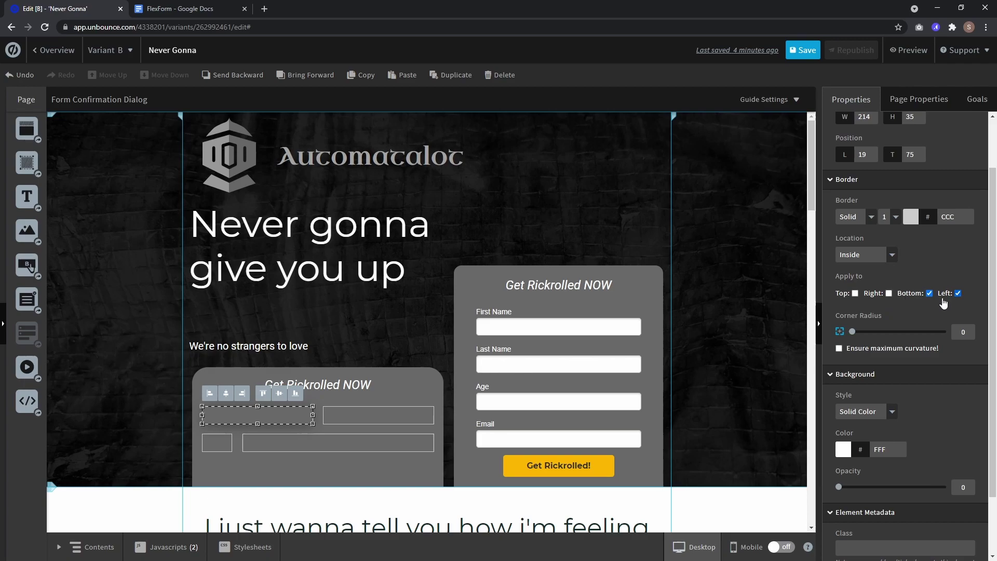
pyautogui.click(378, 415)
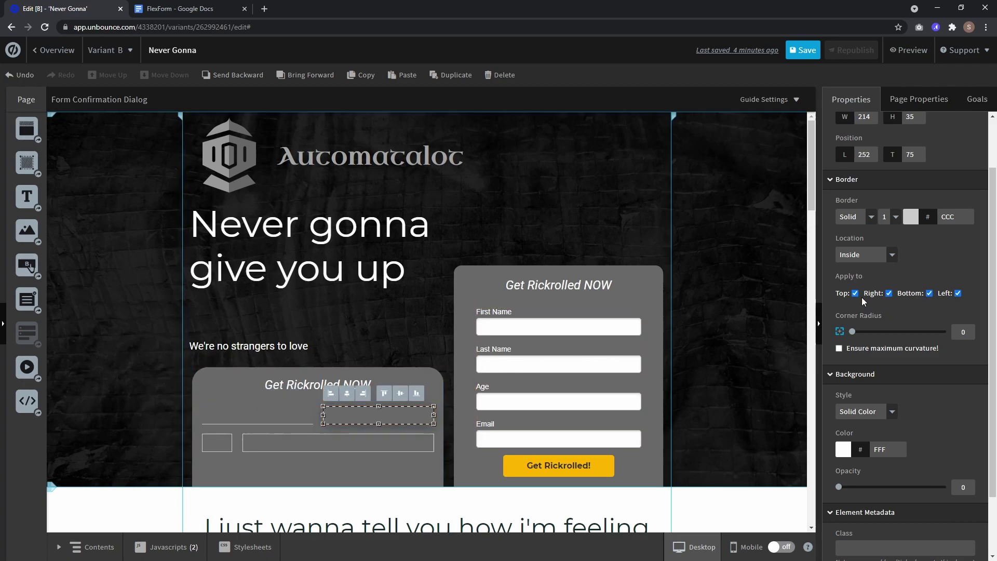
pyautogui.click(854, 293)
pyautogui.click(888, 292)
pyautogui.click(957, 293)
# Uncheck top, right and left borders on the wide and small lower field boxes.
pyautogui.click(338, 443)
pyautogui.click(854, 293)
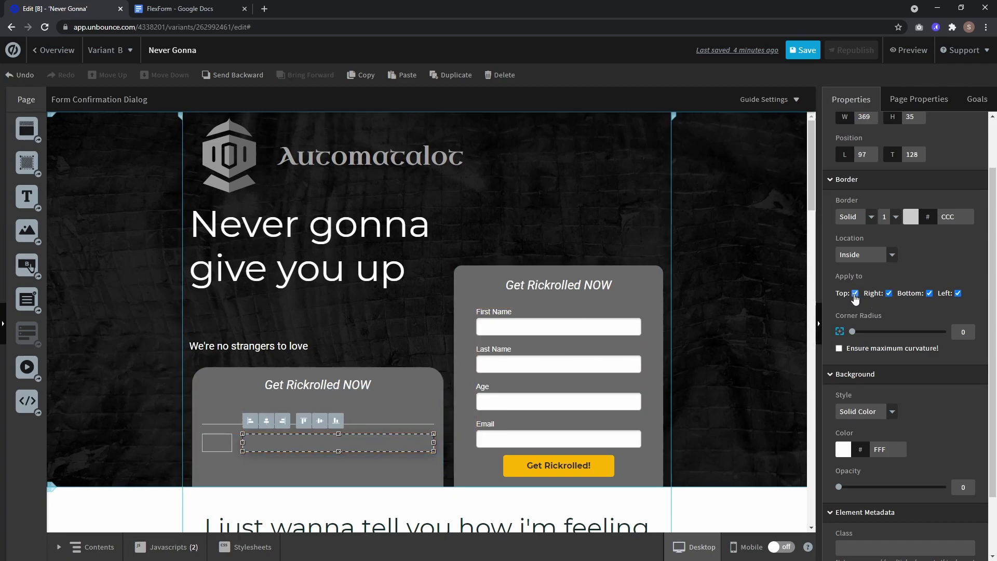
pyautogui.click(889, 294)
pyautogui.click(957, 294)
pyautogui.click(218, 443)
pyautogui.click(854, 292)
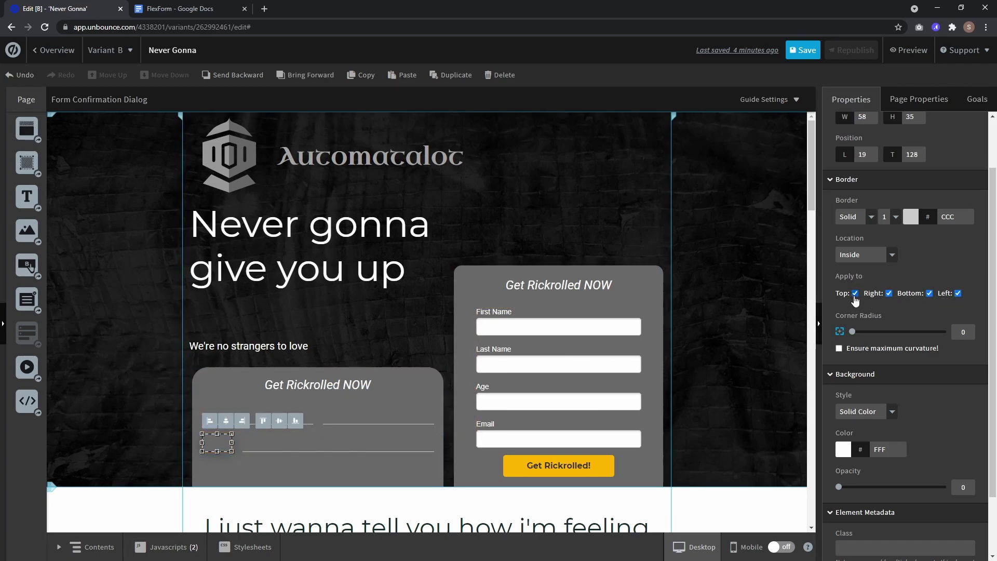
pyautogui.click(889, 293)
pyautogui.click(957, 293)
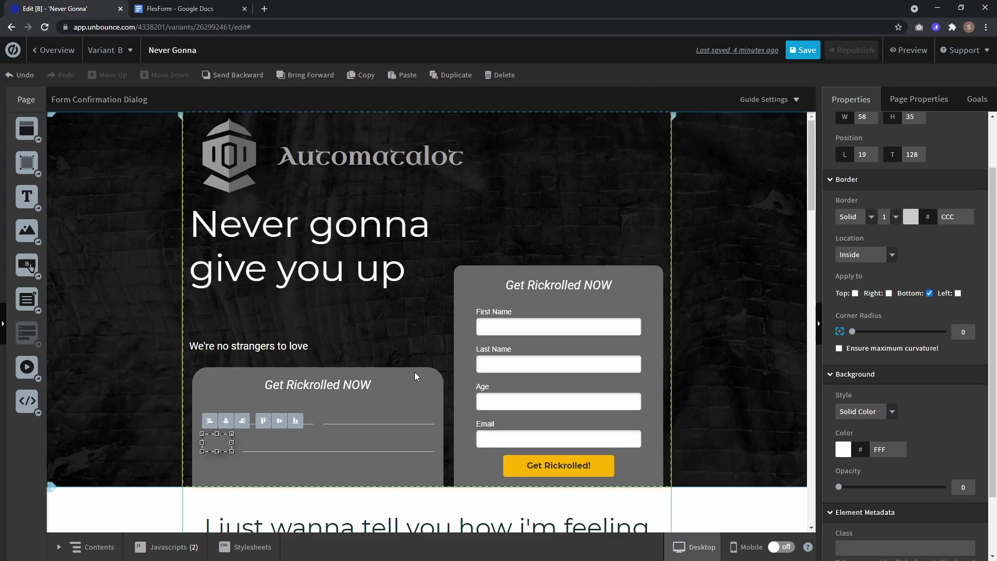
pyautogui.click(386, 317)
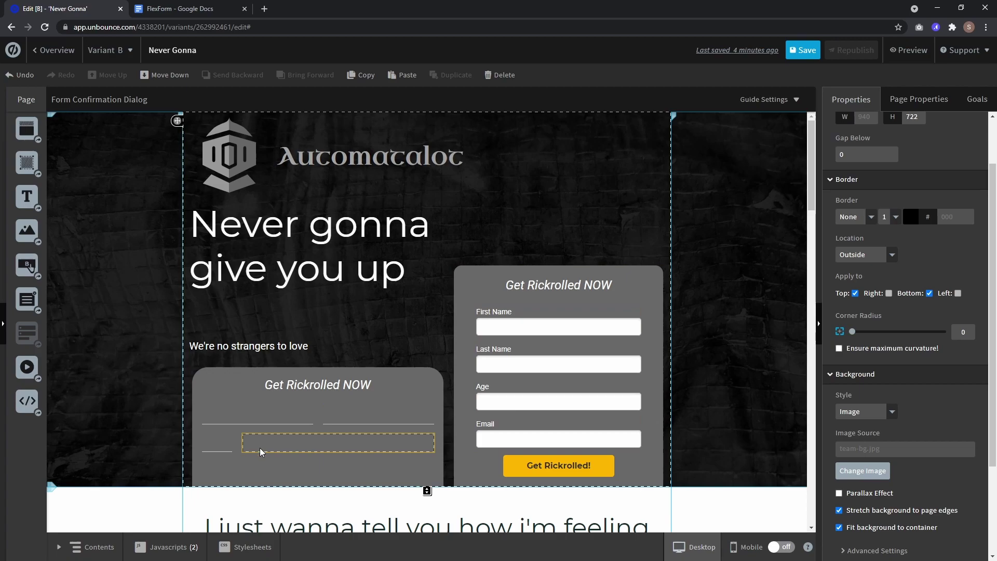
# Select both lower-row fields and nudge them down.
pyautogui.click(212, 450)
pyautogui.keyDown('shift'); pyautogui.click(320, 450); pyautogui.keyUp('shift')
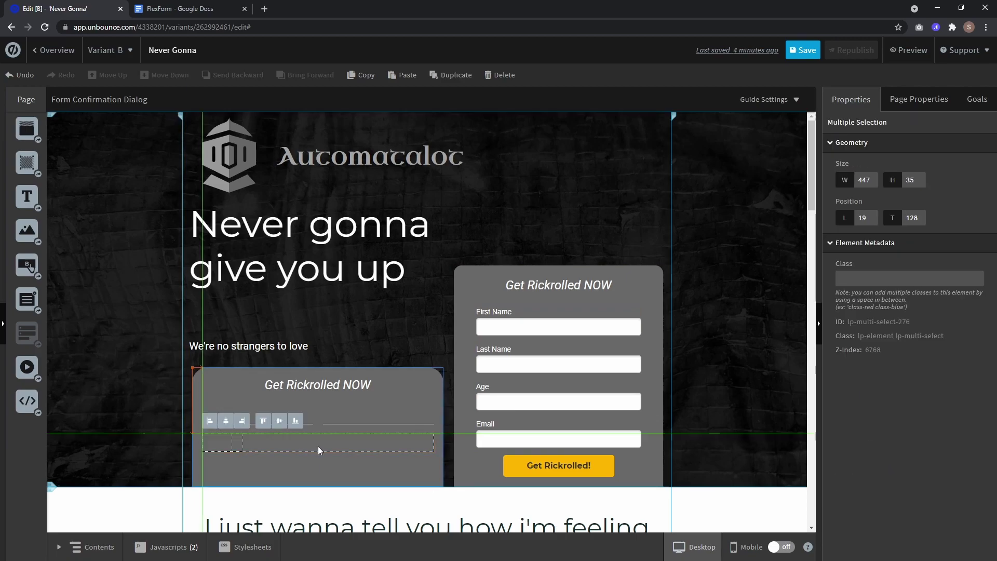
pyautogui.press('Down')
pyautogui.press('Down')
pyautogui.press('Down')
pyautogui.press('Down')
pyautogui.press('Down')
pyautogui.press('Down')
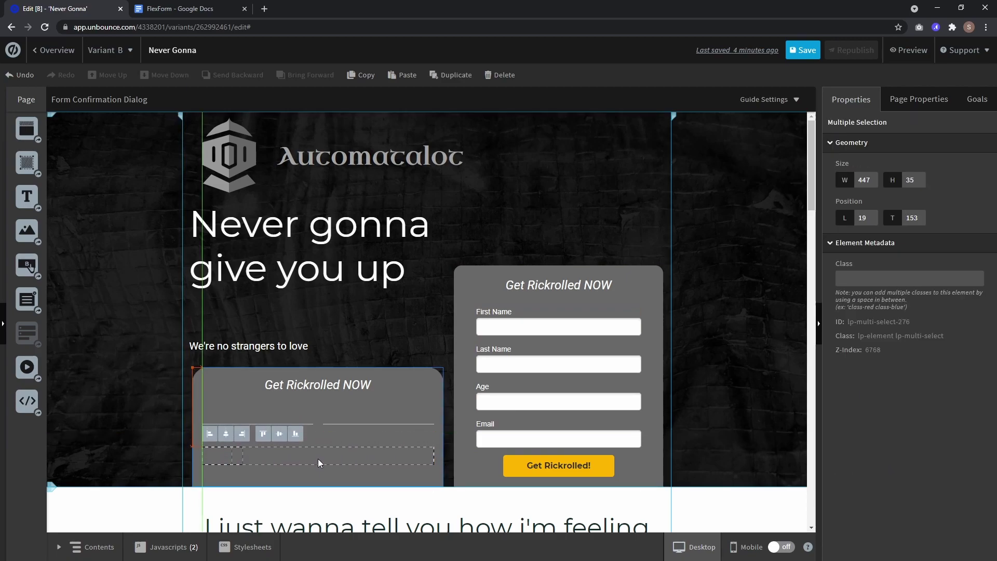
# Add a text element inside the grey box with 14 px size and 14 line spacing.
pyautogui.click(367, 384)
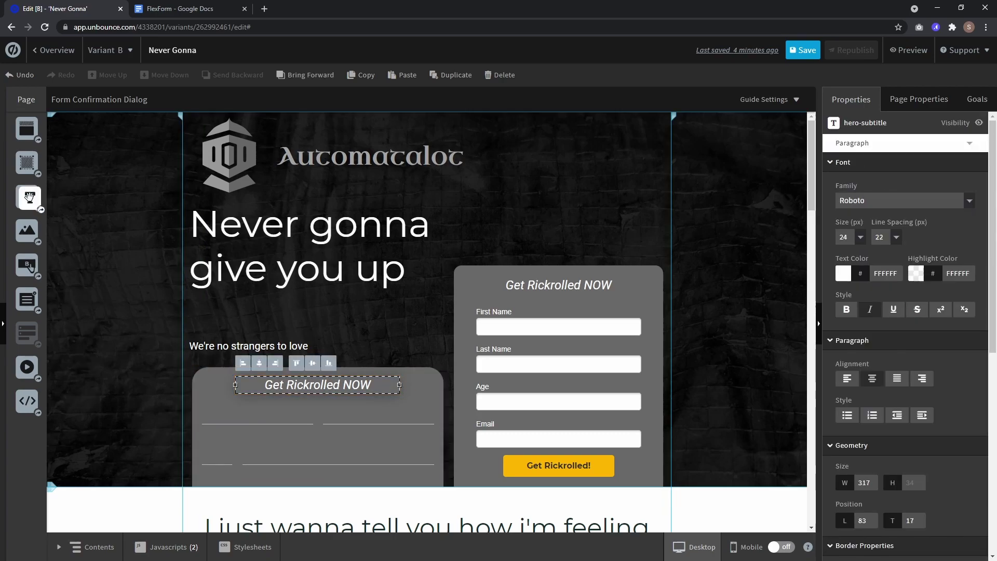
pyautogui.moveTo(27, 197)
pyautogui.mouseDown()
pyautogui.moveTo(218, 433)
pyautogui.moveTo(269, 434)
pyautogui.mouseUp()
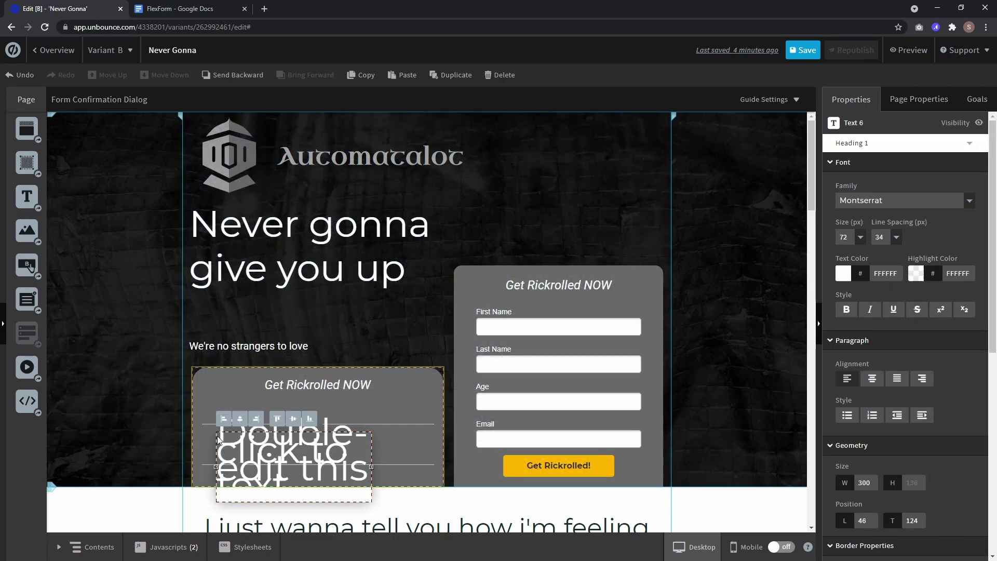
pyautogui.click(861, 237)
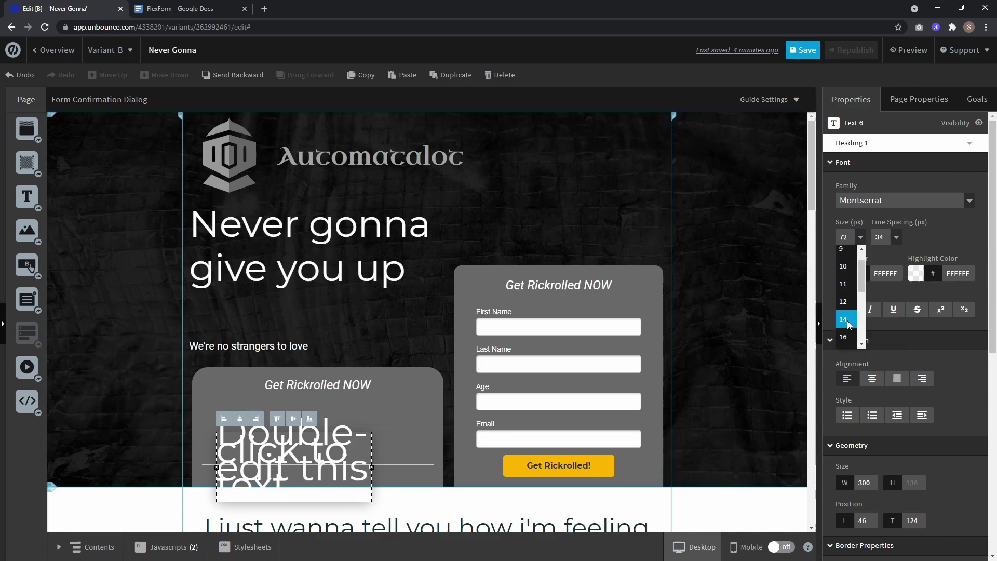
pyautogui.click(847, 320)
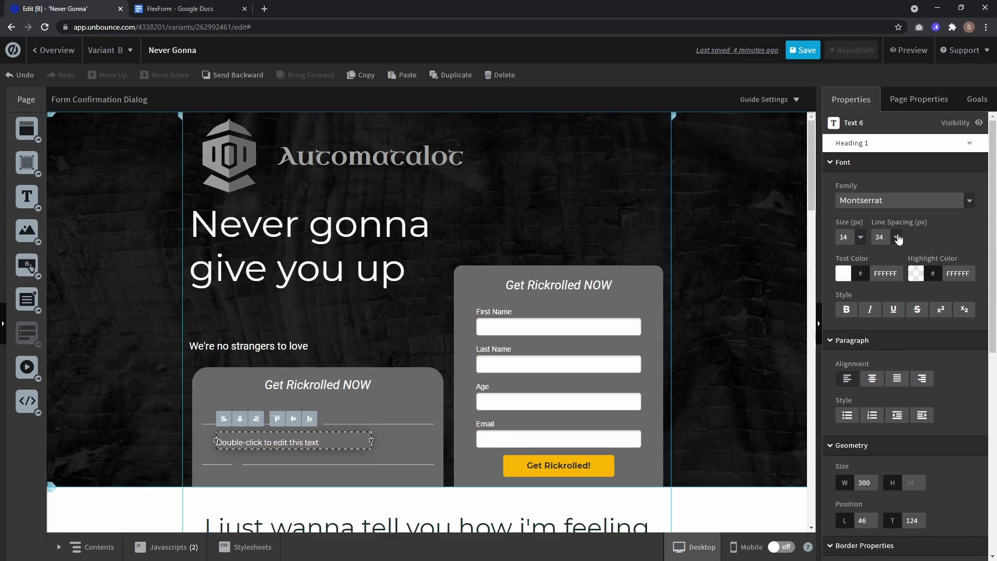
pyautogui.click(895, 236)
pyautogui.click(888, 284)
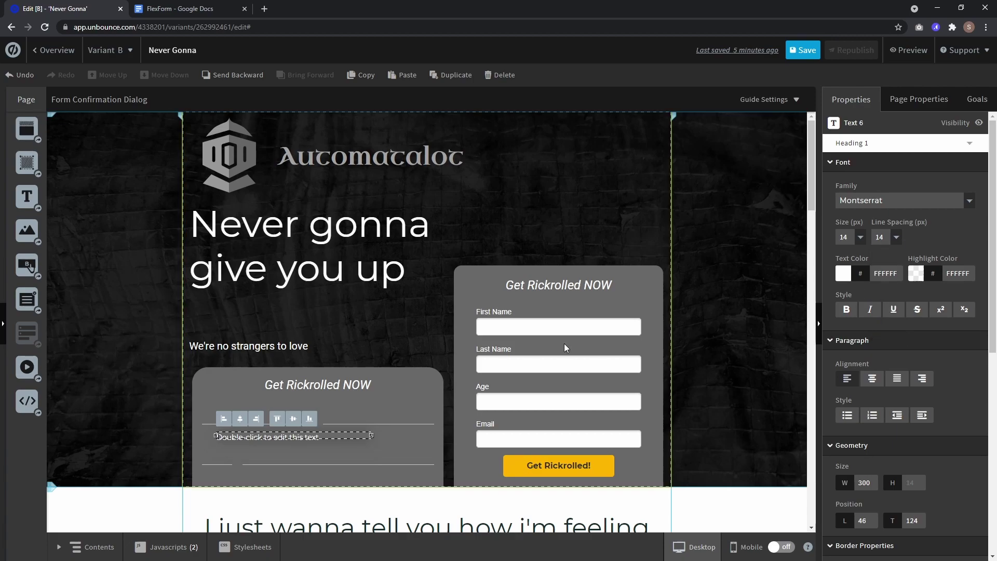
pyautogui.click(401, 399)
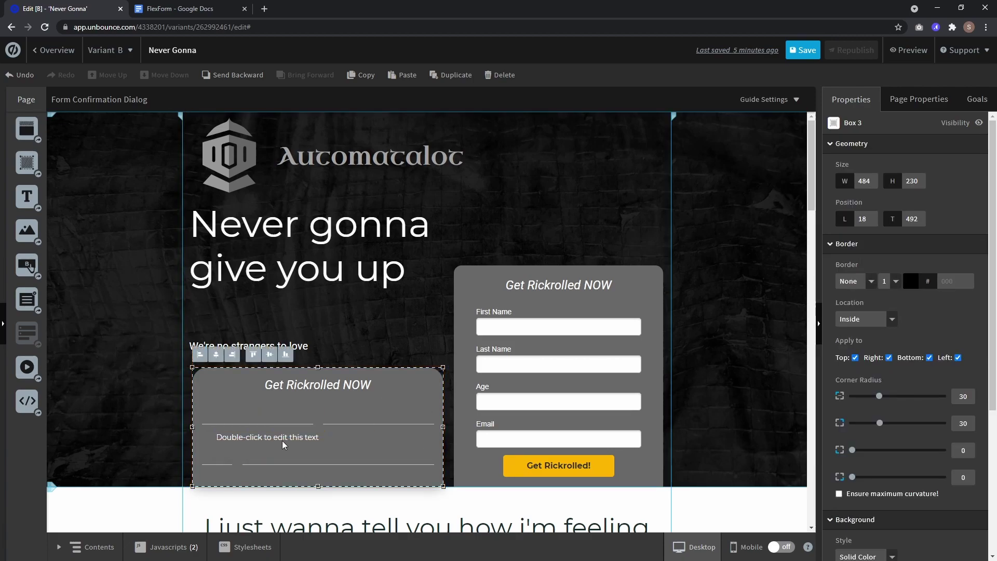
# Finish the First Name label, narrowing its text box and nudging it up.
pyautogui.doubleClick(289, 437)
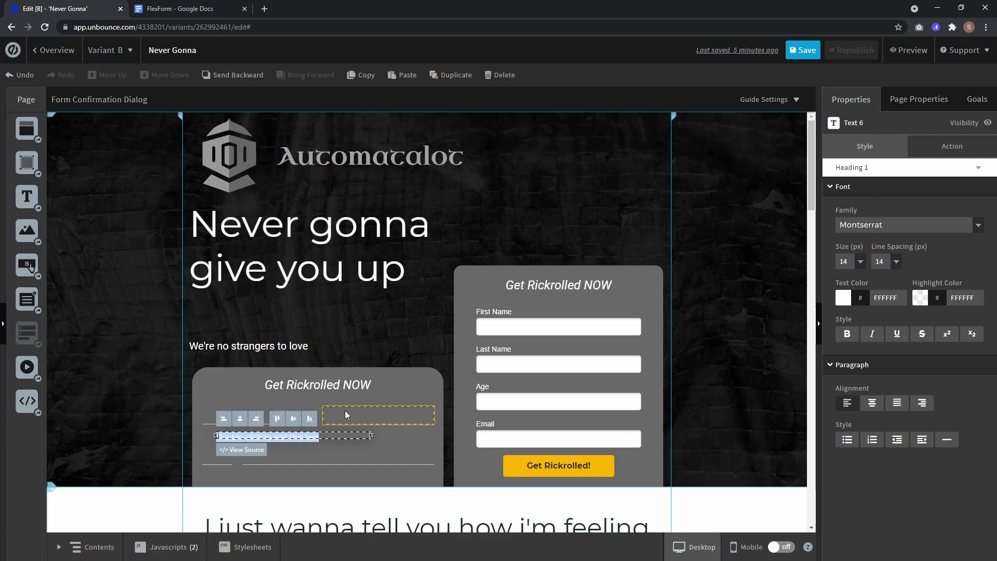
pyautogui.press('BackSpace')
pyautogui.write('First Name')
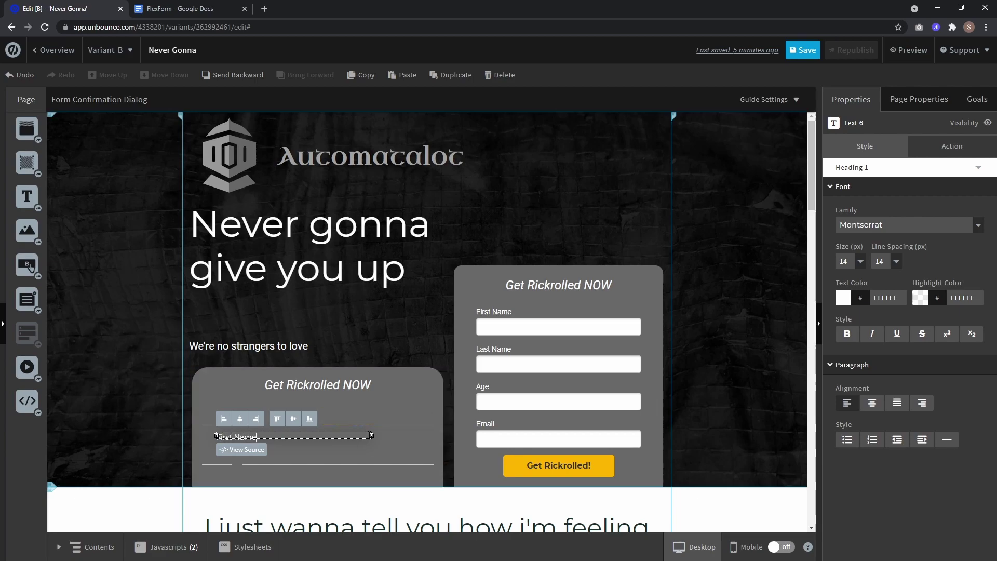
pyautogui.moveTo(358, 435); pyautogui.dragTo(217, 433)
pyautogui.click(403, 396)
pyautogui.click(231, 438)
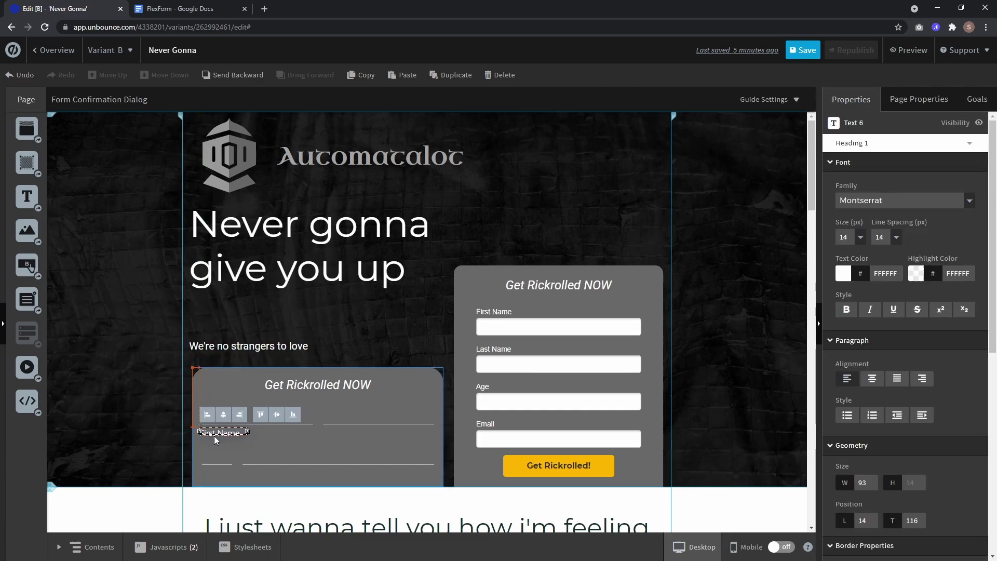
pyautogui.press('Up')
pyautogui.press('Up')
pyautogui.press('Up')
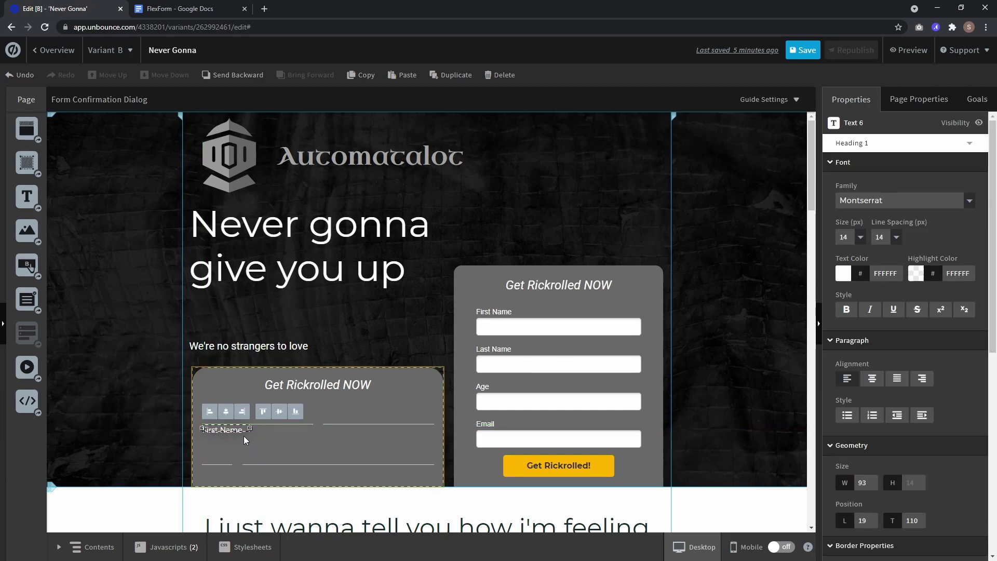
# Duplicate the label and relabel the copy Last Name under the right-hand field.
pyautogui.hotkey('ctrl', 'c')
pyautogui.hotkey('ctrl', 'v')
pyautogui.moveTo(249, 441)
pyautogui.mouseDown()
pyautogui.moveTo(340, 439)
pyautogui.moveTo(338, 430)
pyautogui.mouseUp()
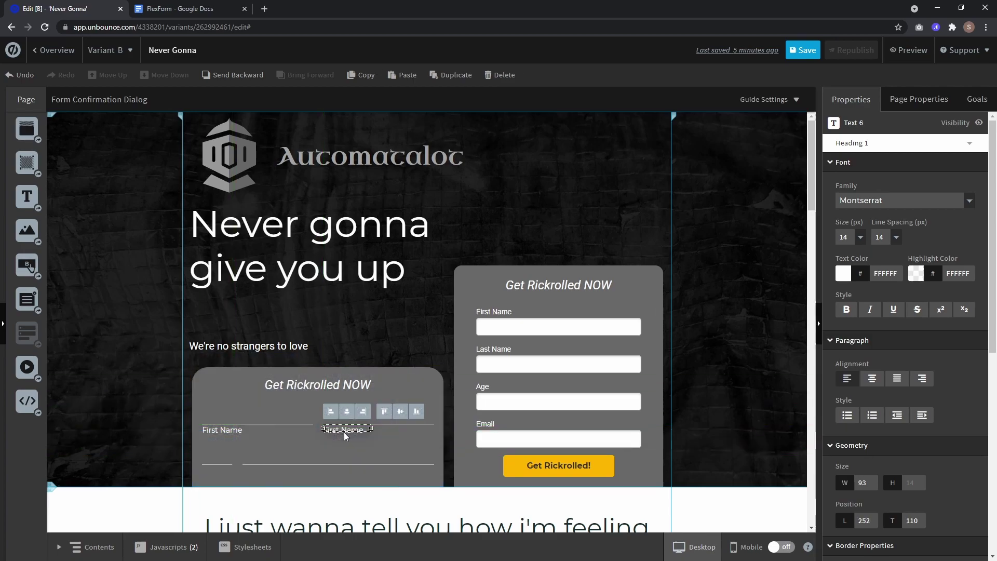
pyautogui.doubleClick(337, 429)
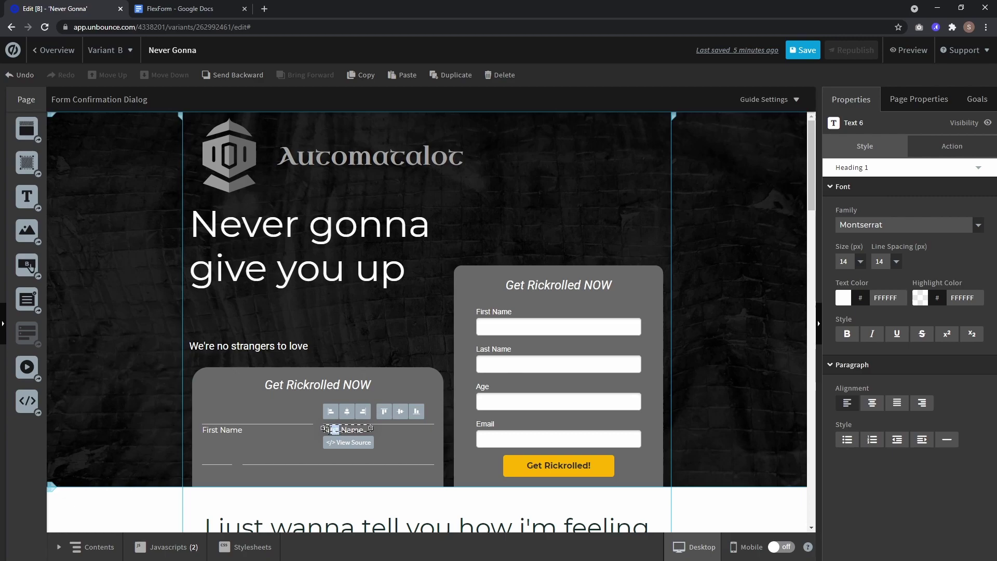
pyautogui.press('Delete')
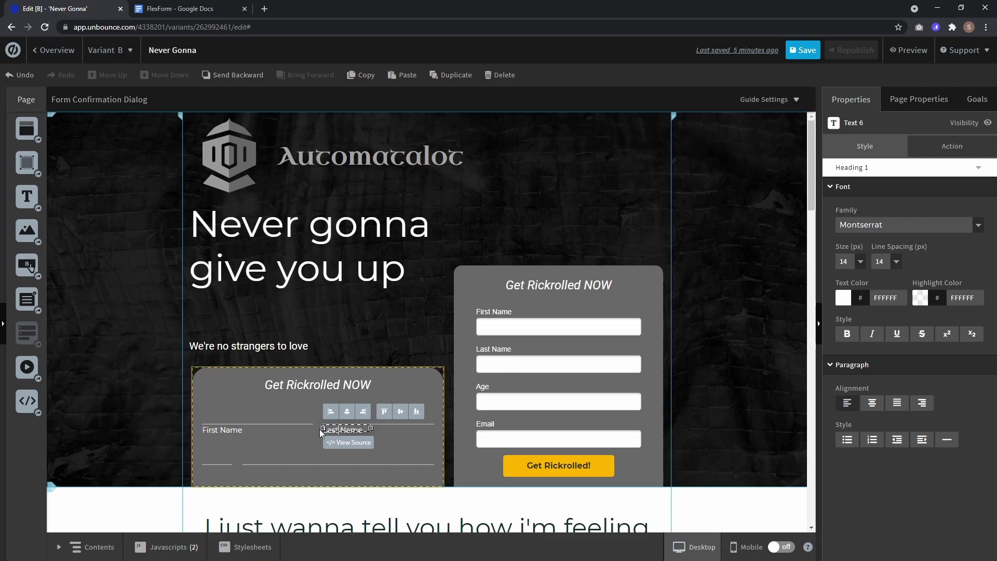
# Add an Age label under the lower-left field, sized to fit.
pyautogui.click(226, 430)
pyautogui.hotkey('ctrl', 'c')
pyautogui.hotkey('ctrl', 'v')
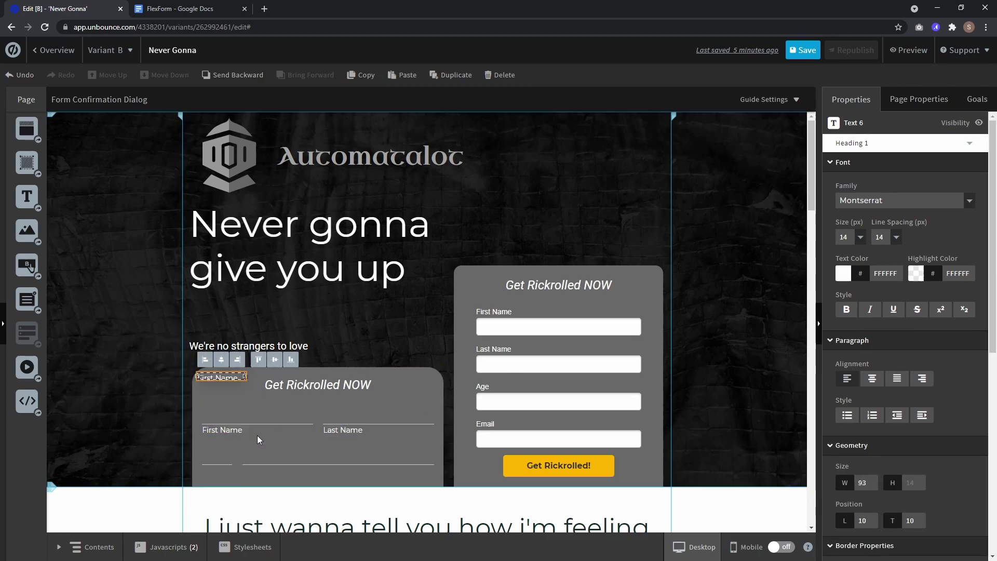
pyautogui.moveTo(224, 378); pyautogui.dragTo(230, 476)
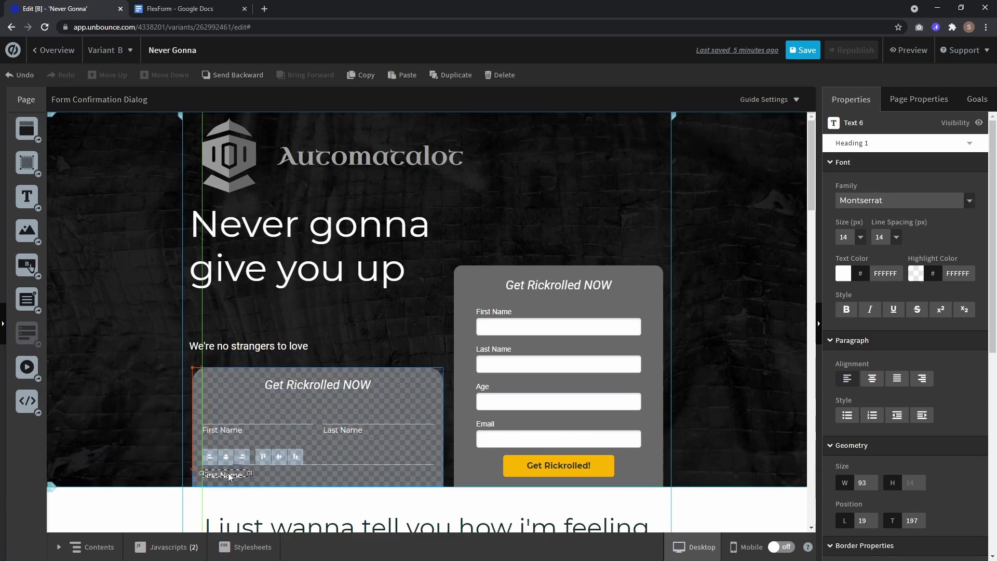
pyautogui.doubleClick(236, 472)
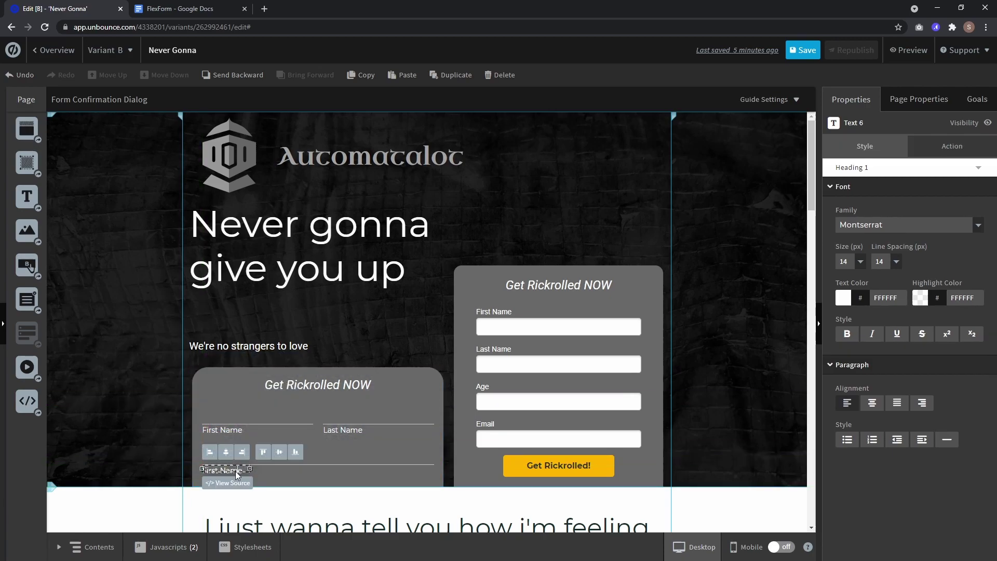
pyautogui.hotkey('ctrl', 'a')
pyautogui.write('Age')
pyautogui.moveTo(244, 469); pyautogui.dragTo(229, 469)
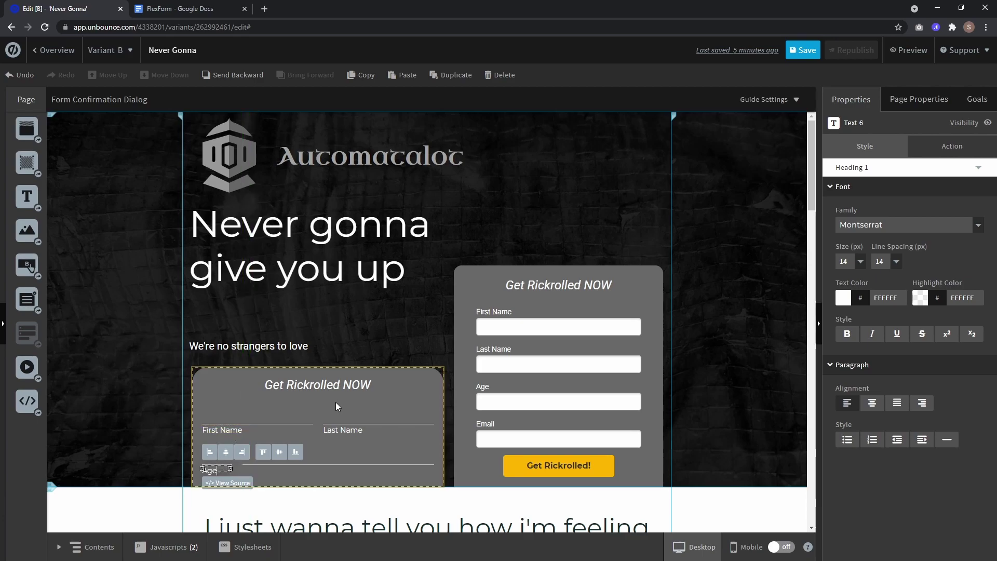
# Relabel a copy beside Age as Email, then select the First and Last Name boxes.
pyautogui.click(222, 430)
pyautogui.moveTo(220, 378); pyautogui.dragTo(275, 475)
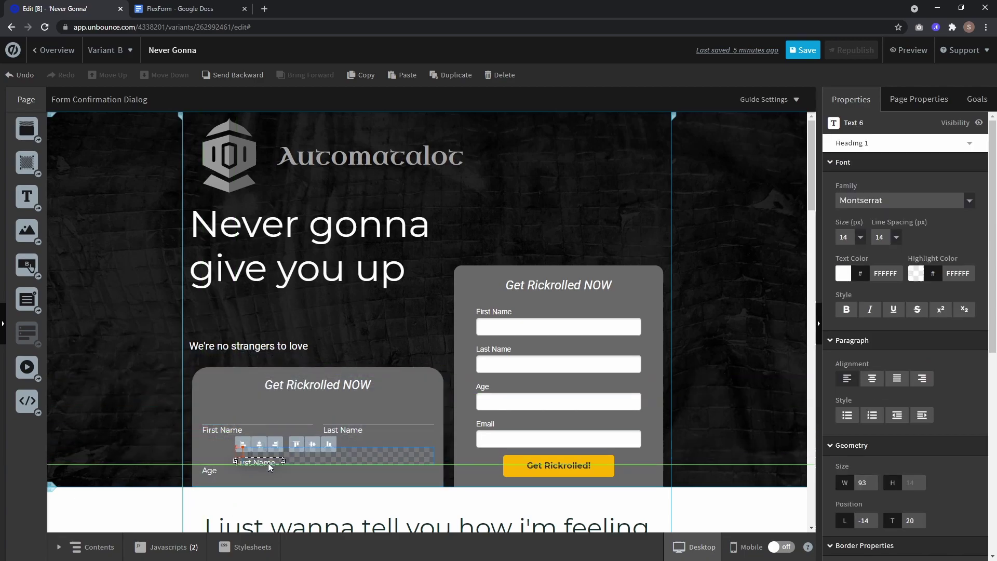
pyautogui.doubleClick(265, 470)
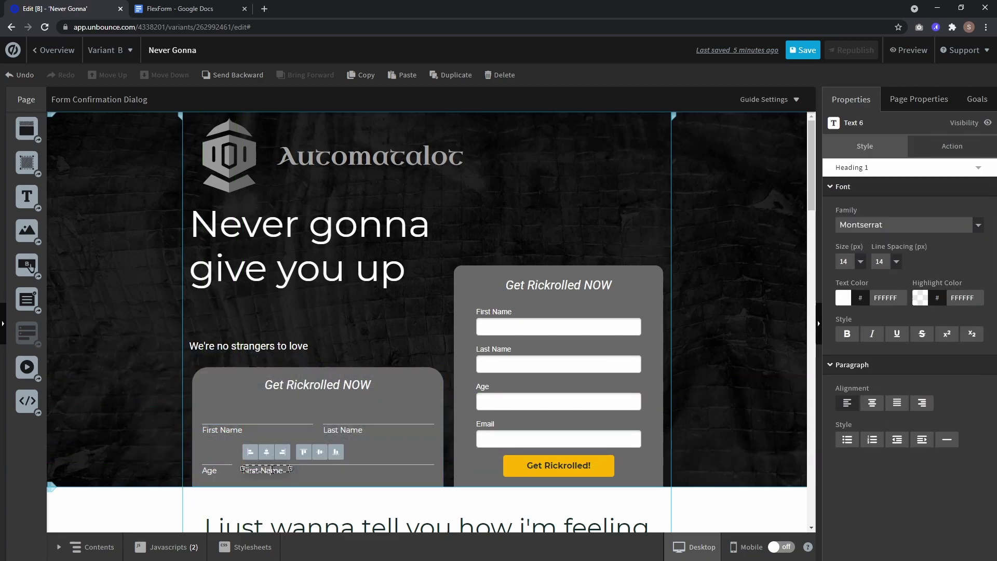
pyautogui.press('BackSpace')
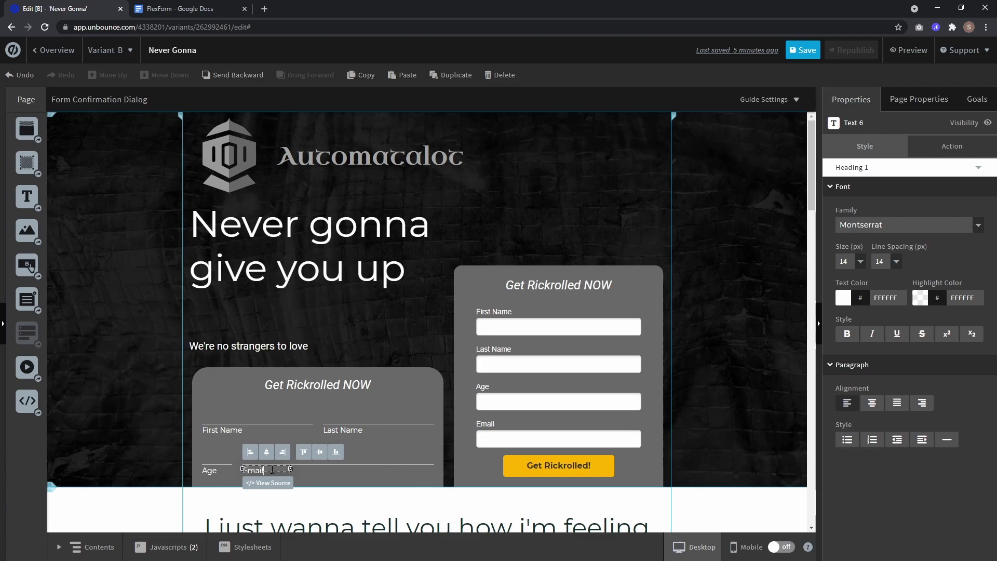
pyautogui.write('Email')
pyautogui.click(424, 340)
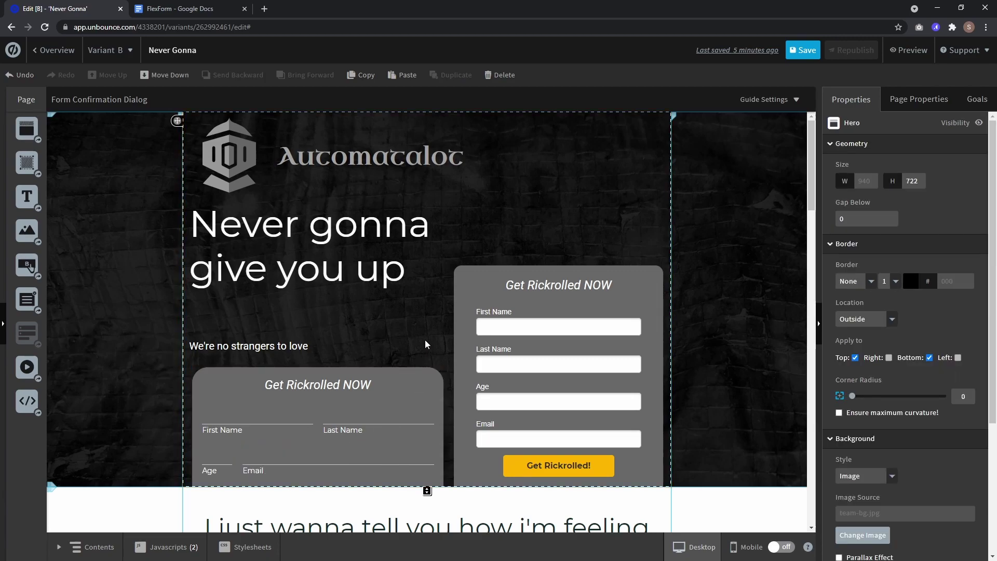
pyautogui.click(257, 415)
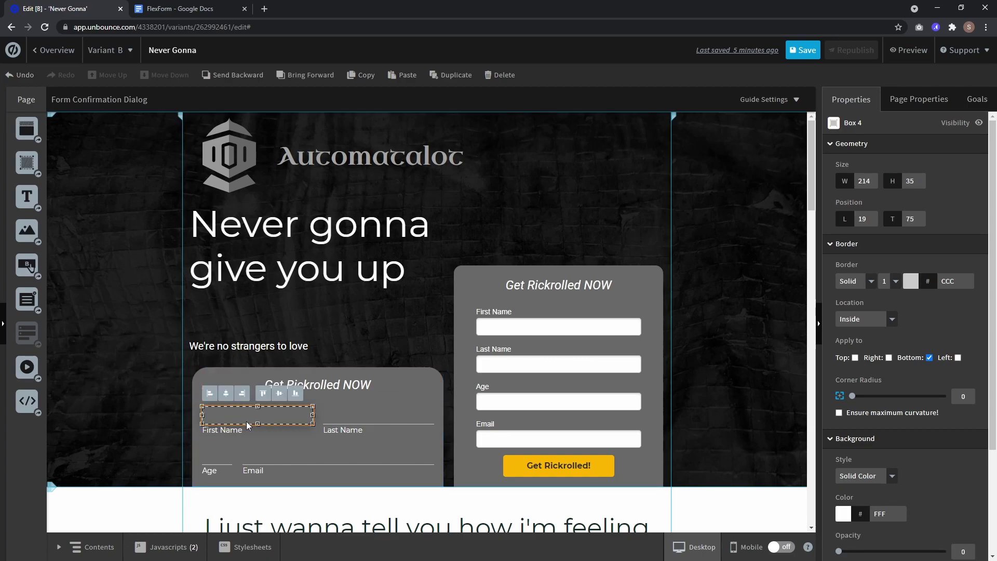
pyautogui.click(384, 417)
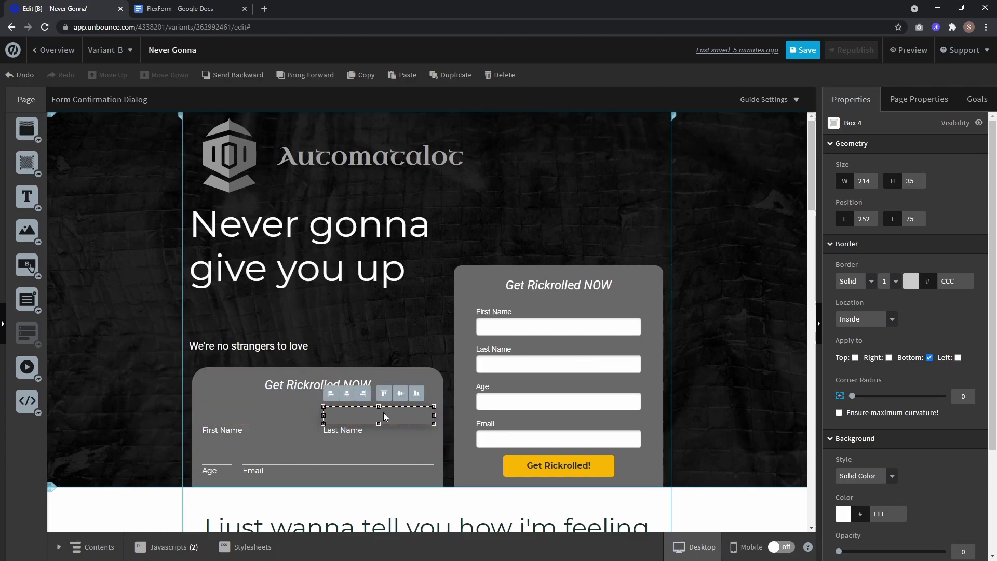
pyautogui.click(167, 547)
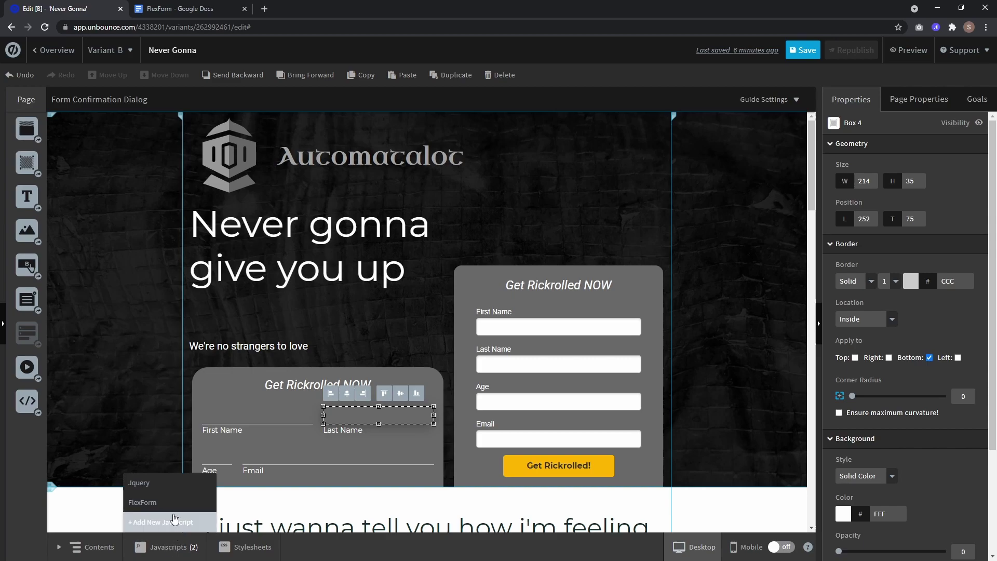
pyautogui.click(143, 501)
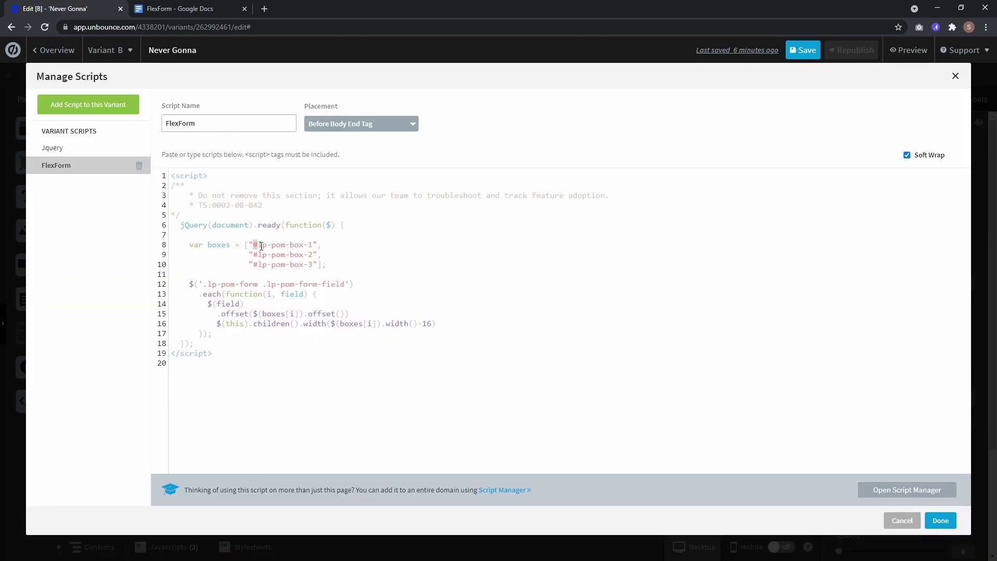
pyautogui.moveTo(253, 245); pyautogui.dragTo(316, 265)
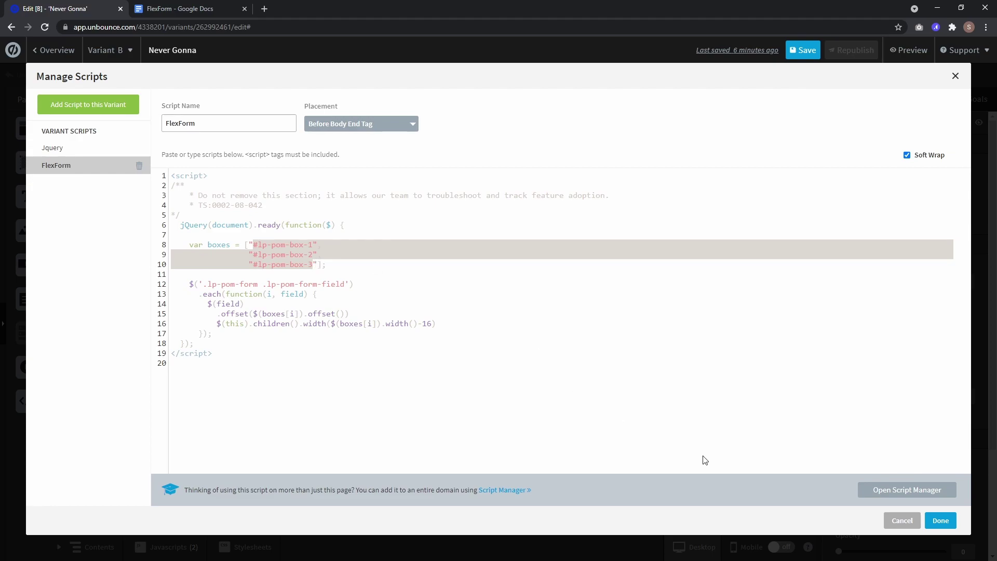
pyautogui.click(939, 518)
pyautogui.click(600, 373)
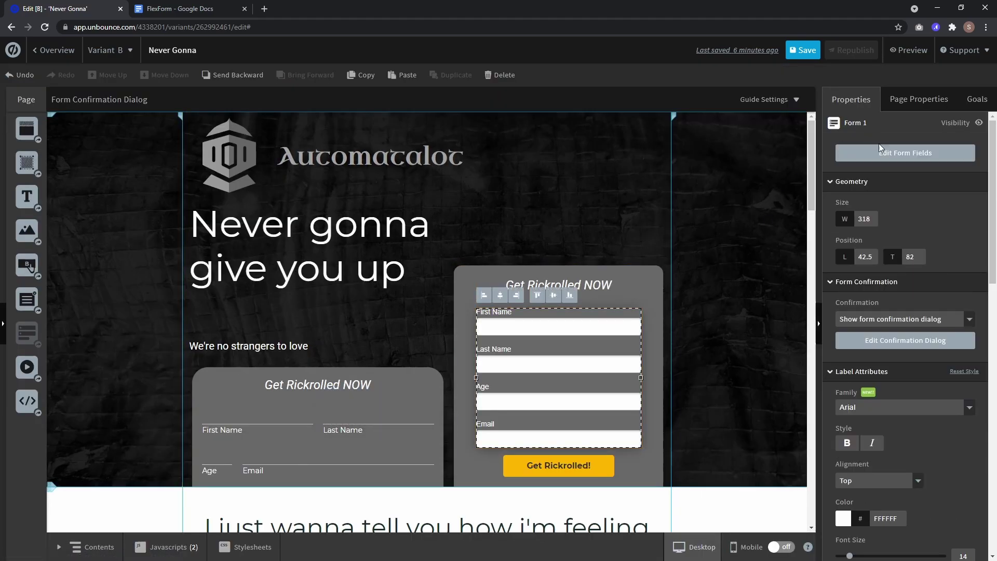
pyautogui.click(889, 151)
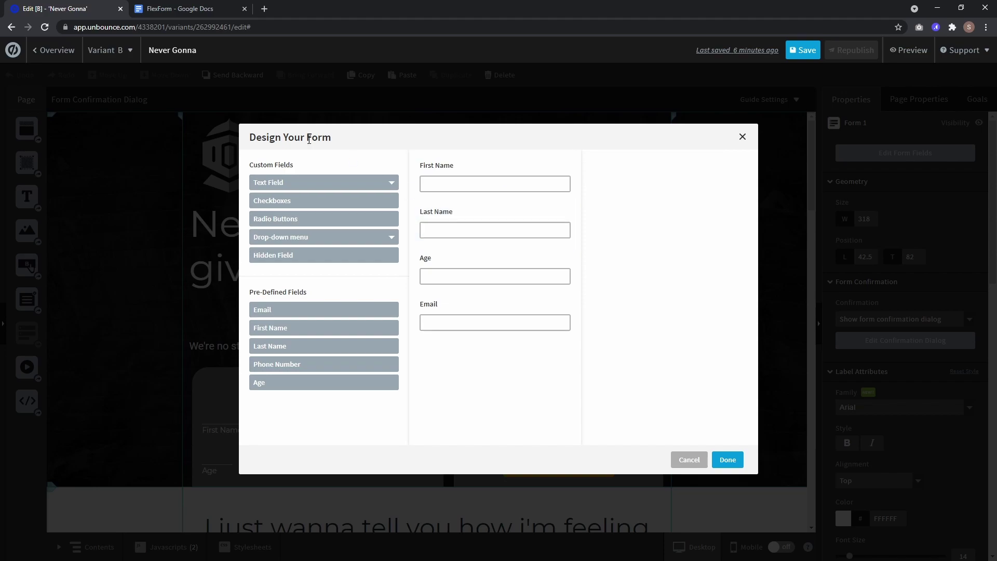
pyautogui.moveTo(298, 138); pyautogui.dragTo(367, 139)
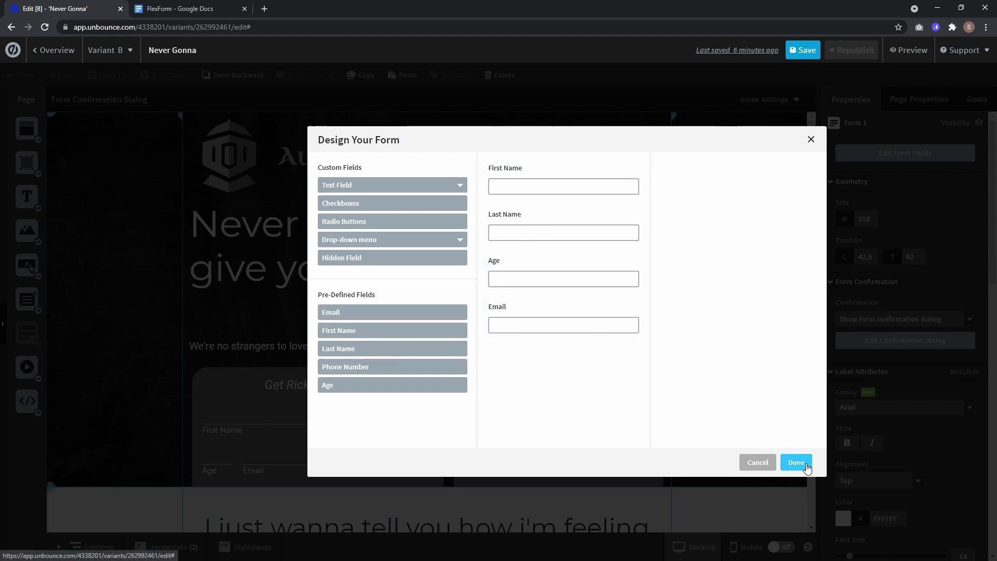
pyautogui.click(794, 462)
# Check the box IDs of the First Name, Last Name and Email boxes.
pyautogui.click(289, 415)
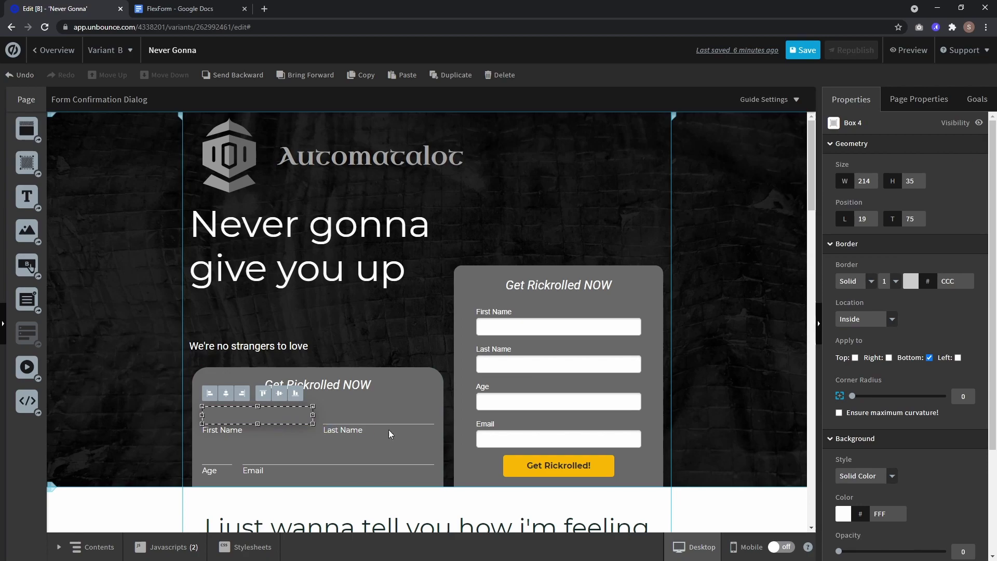
pyautogui.scroll(-5, 887, 389)
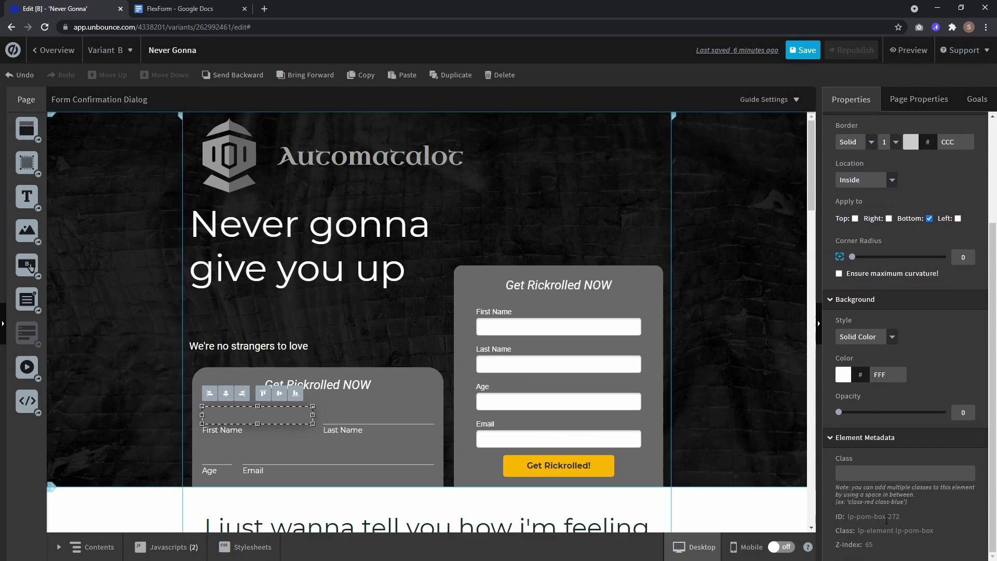
pyautogui.click(378, 415)
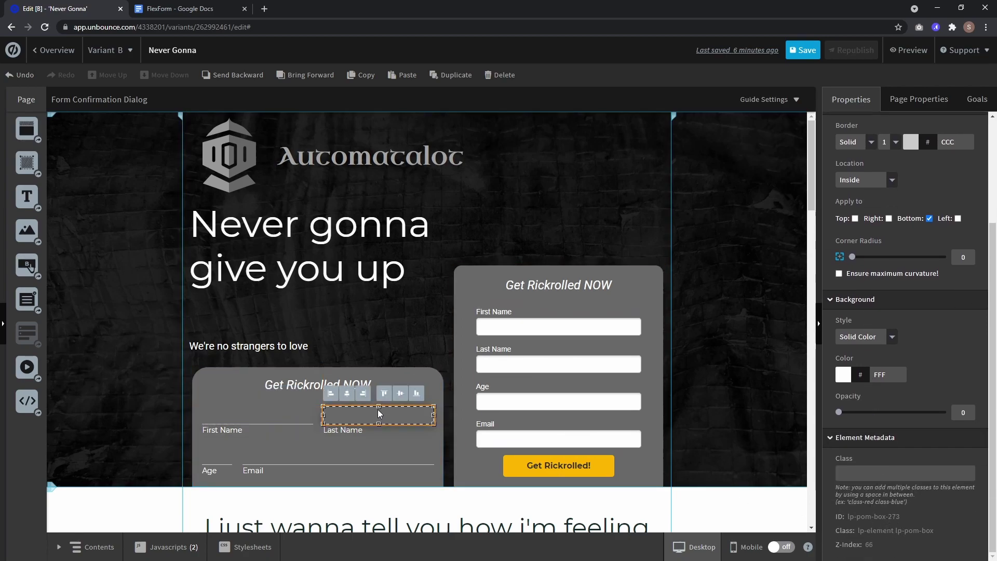
pyautogui.click(265, 470)
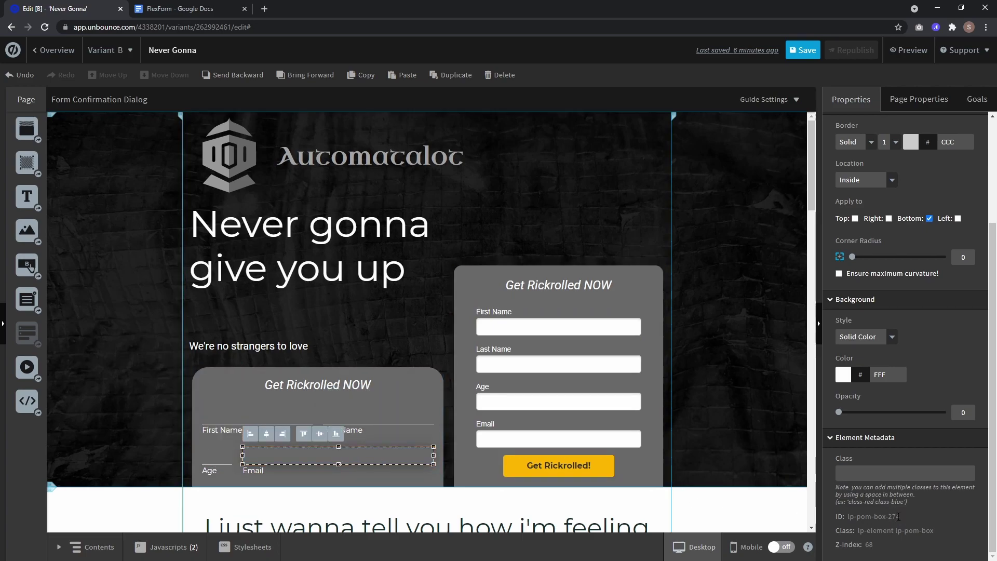
# In the FlexForm script, duplicate the box 273 line for the fourth box and save.
pyautogui.click(173, 546)
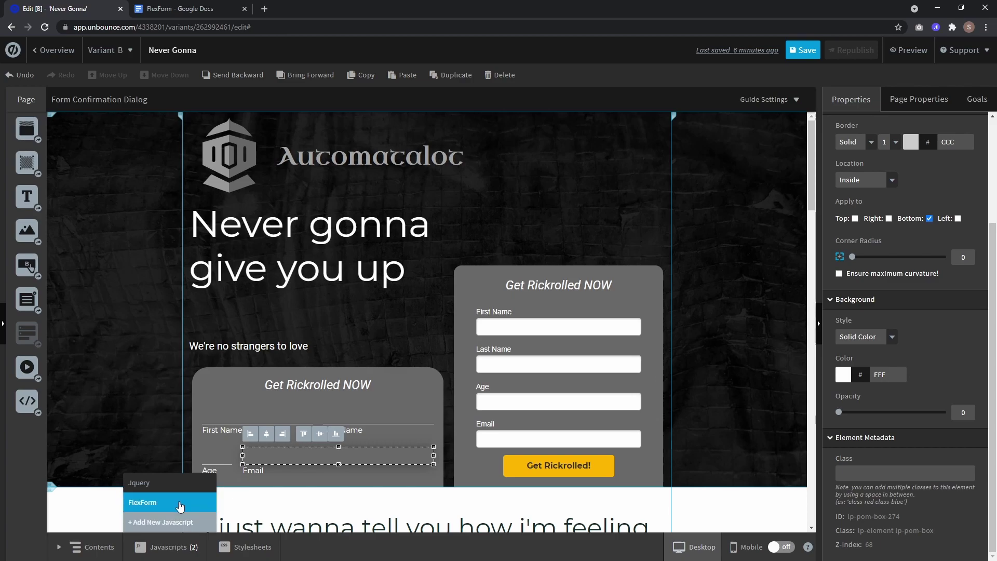
pyautogui.click(180, 504)
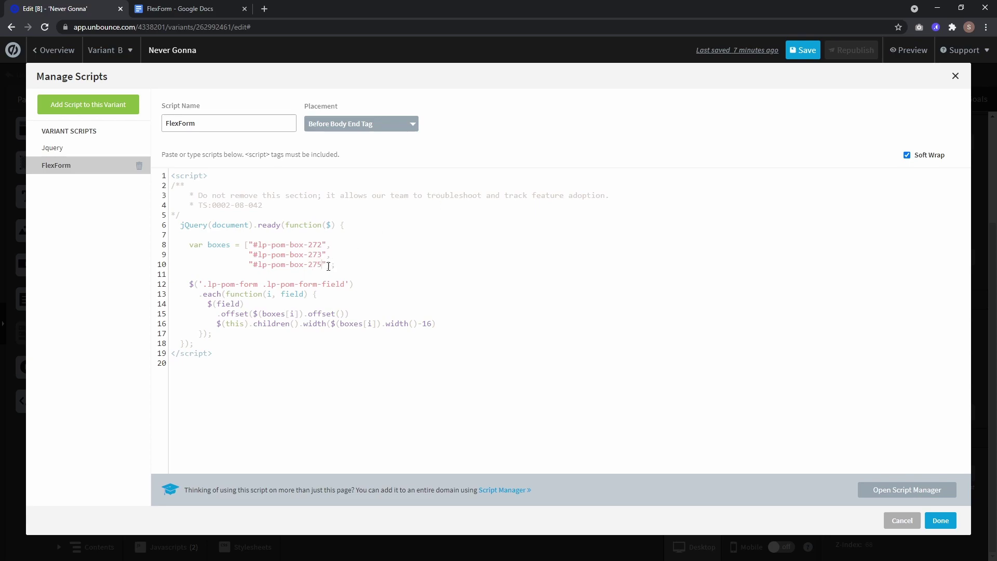
pyautogui.moveTo(334, 254); pyautogui.dragTo(172, 254)
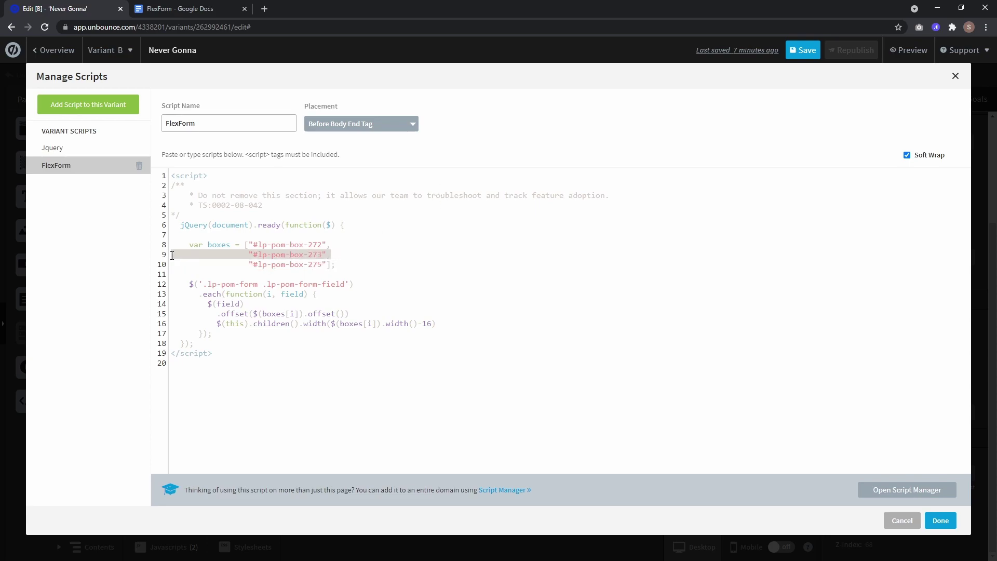
pyautogui.hotkey('ctrl', 'c')
pyautogui.press('End')
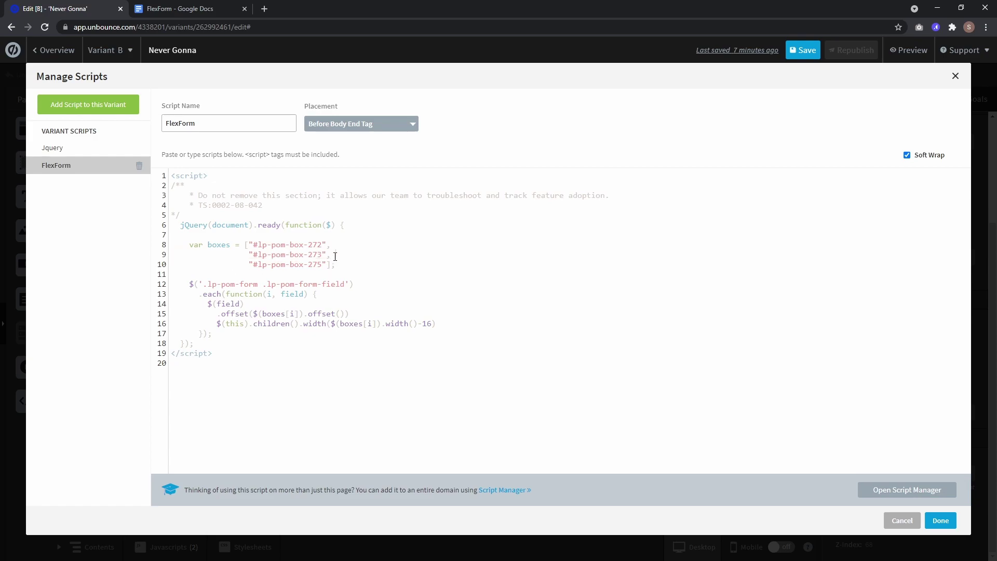
pyautogui.press('Return')
pyautogui.hotkey('ctrl', 'v')
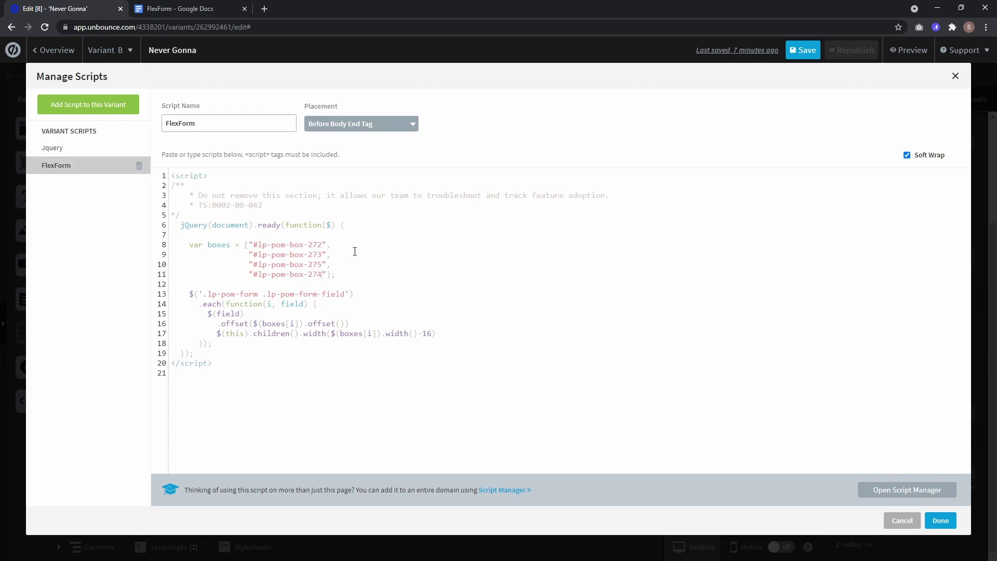
pyautogui.click(938, 520)
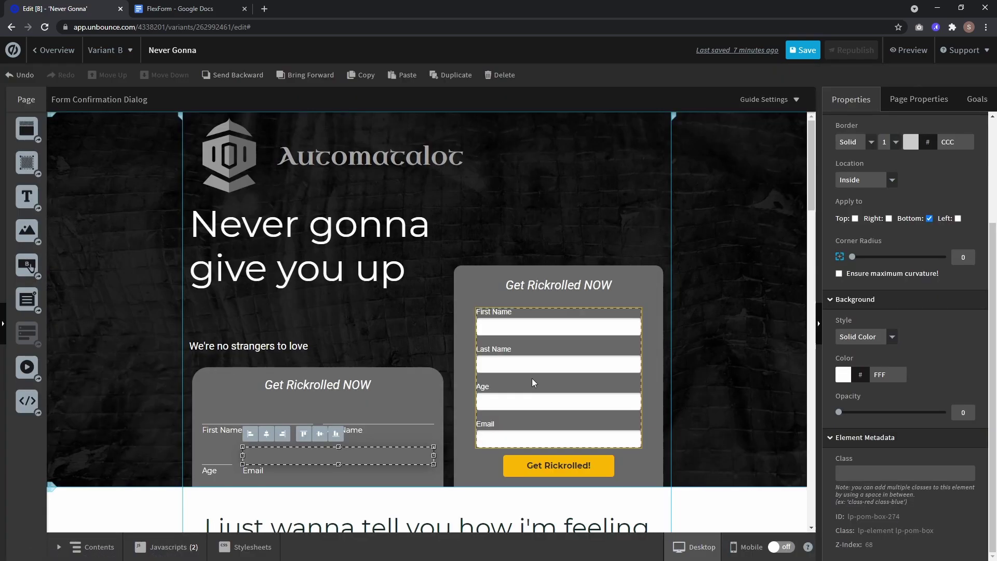
# Set the form fields' border to None, turn off inner shadow, and use background 696969.
pyautogui.click(598, 374)
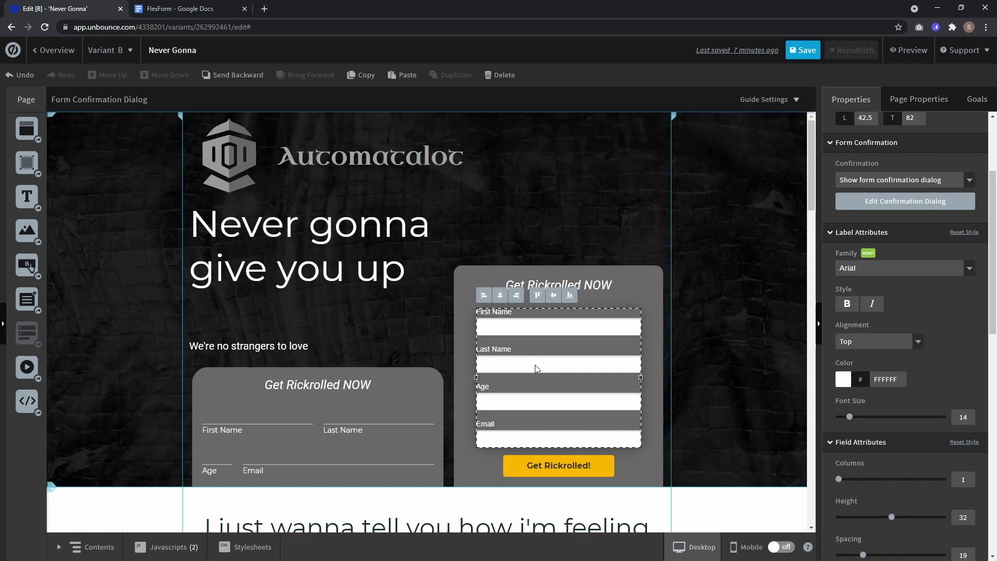
pyautogui.scroll(-1, 891, 360)
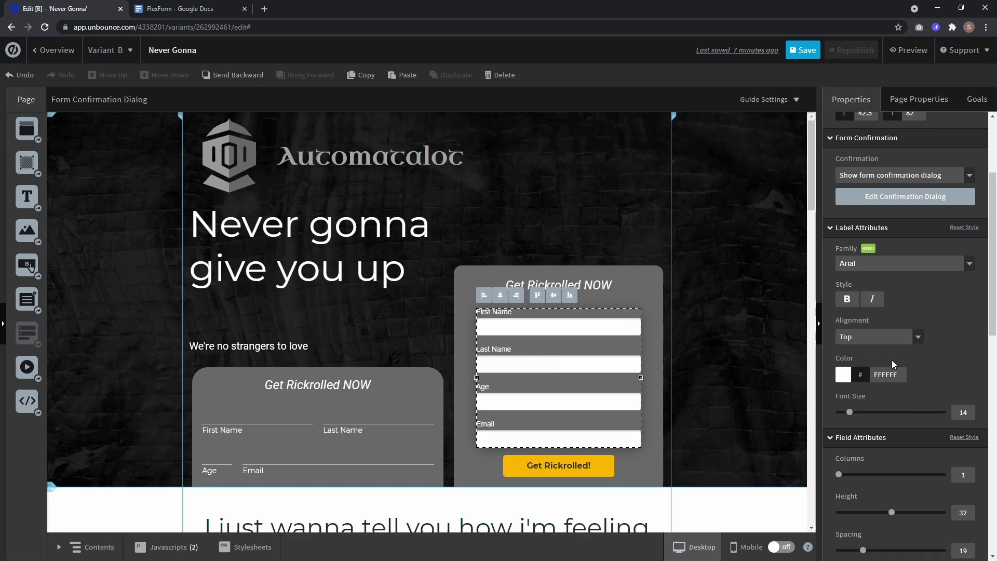
pyautogui.scroll(-4, 892, 360)
pyautogui.click(856, 322)
pyautogui.click(856, 351)
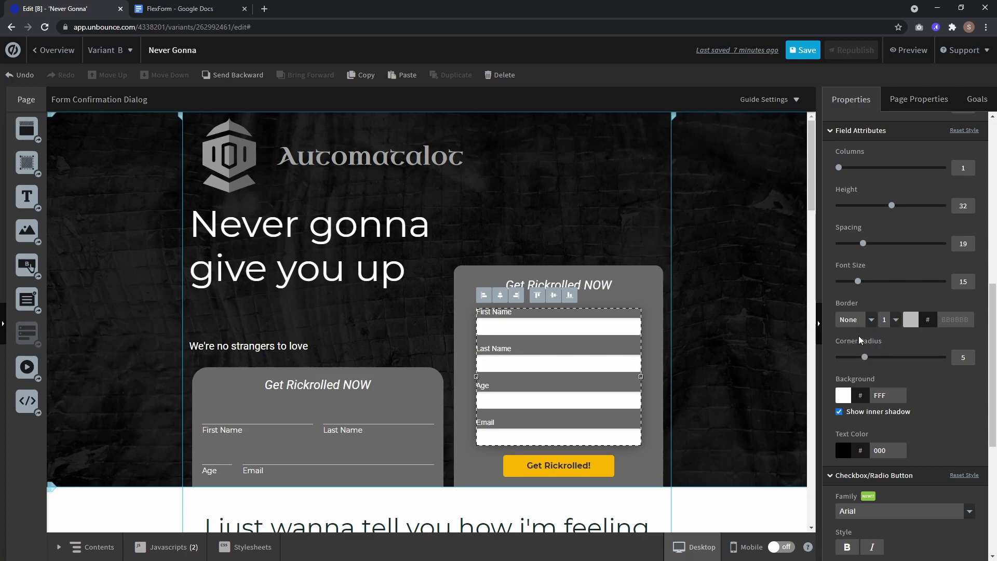
pyautogui.click(839, 411)
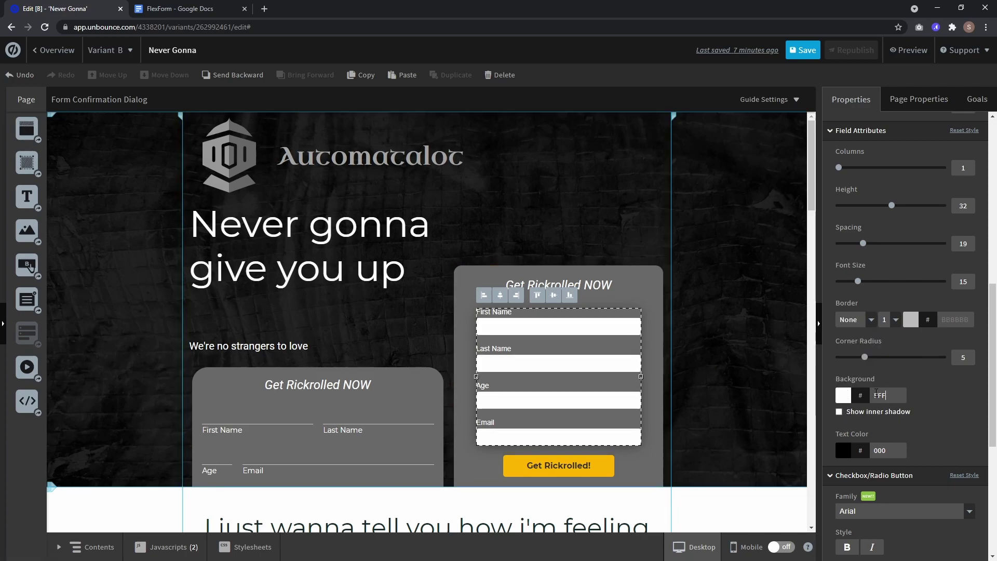
pyautogui.click(879, 395)
pyautogui.write('696969')
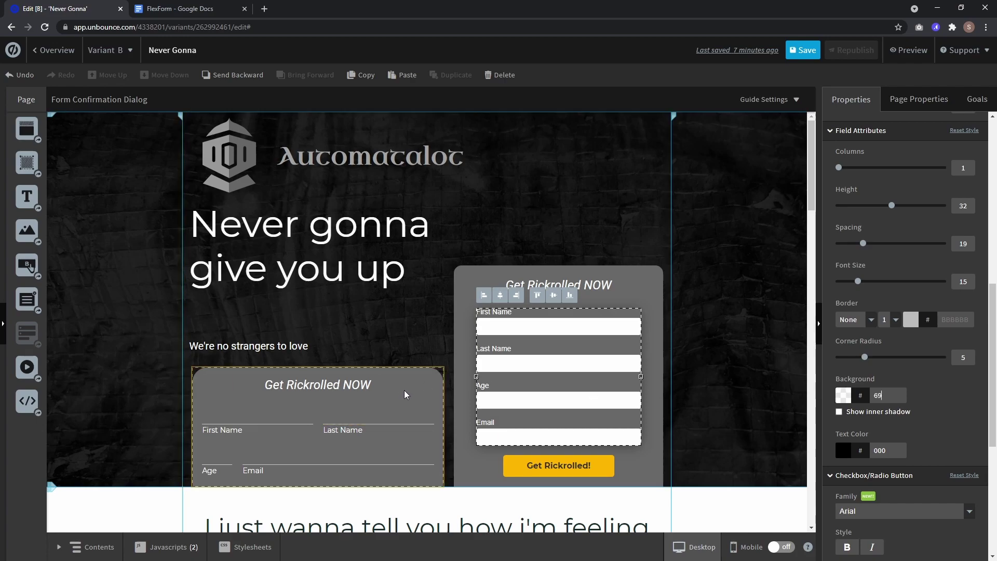
pyautogui.press('Return')
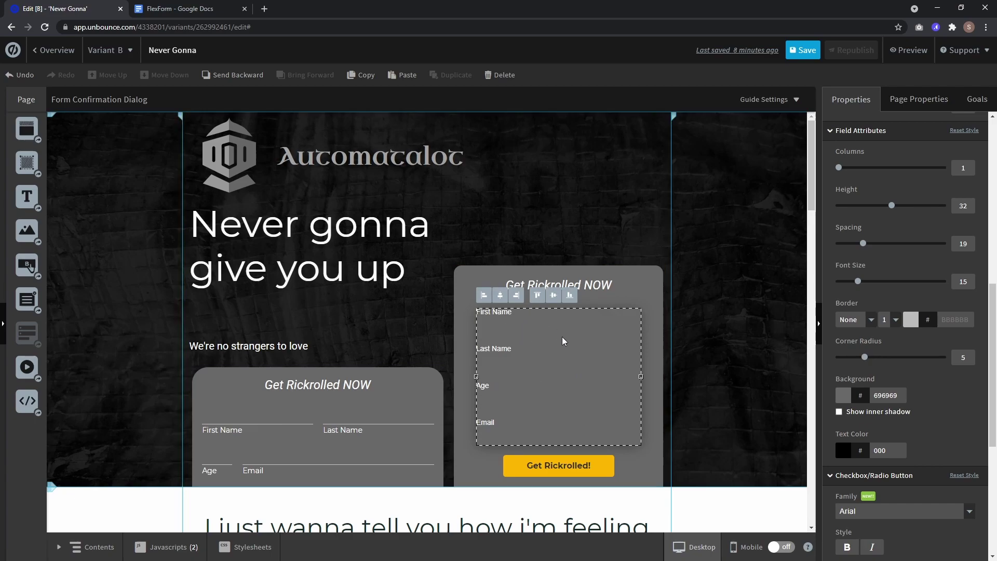
pyautogui.scroll(2, 879, 303)
pyautogui.scroll(3, 879, 304)
# Tick Hide label for the First Name, Last Name, Age and Email fields.
pyautogui.click(876, 154)
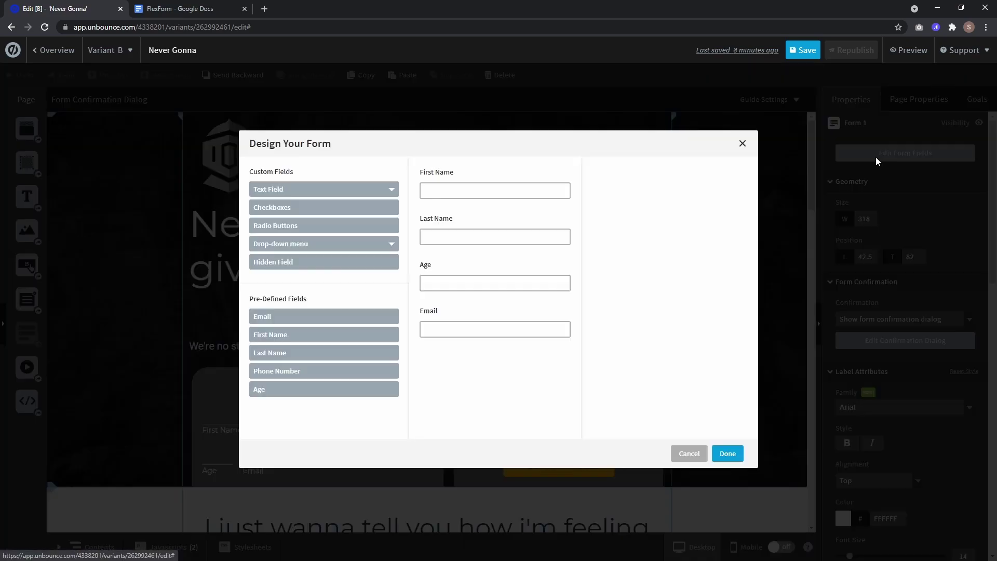
pyautogui.click(485, 196)
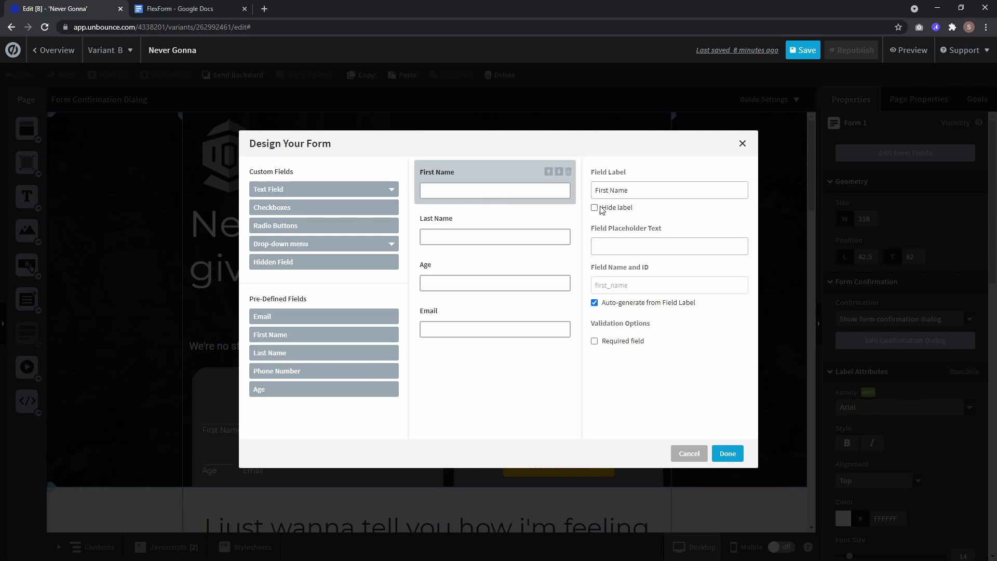
pyautogui.click(594, 209)
pyautogui.click(494, 237)
pyautogui.click(594, 208)
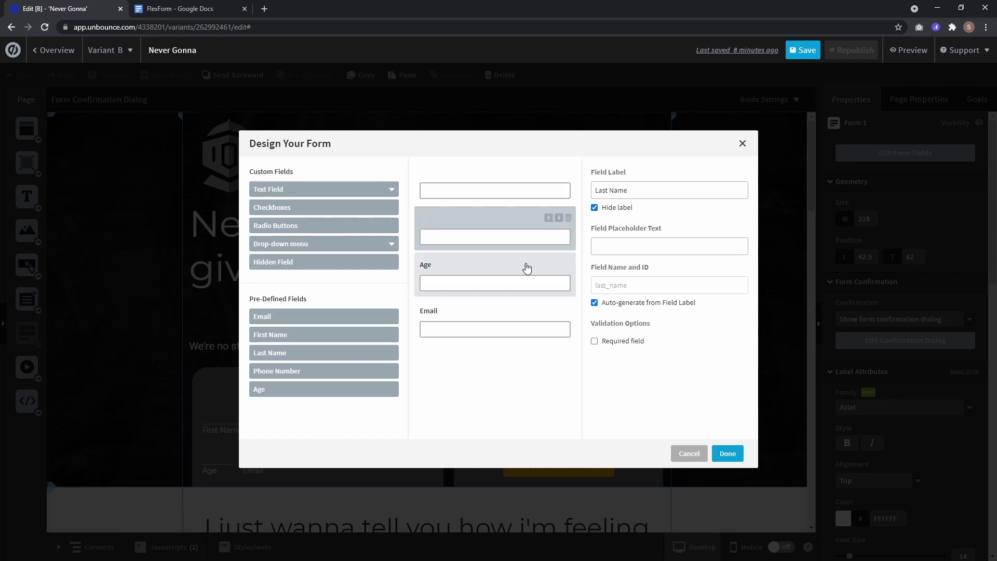
pyautogui.click(494, 282)
pyautogui.click(594, 208)
pyautogui.click(495, 327)
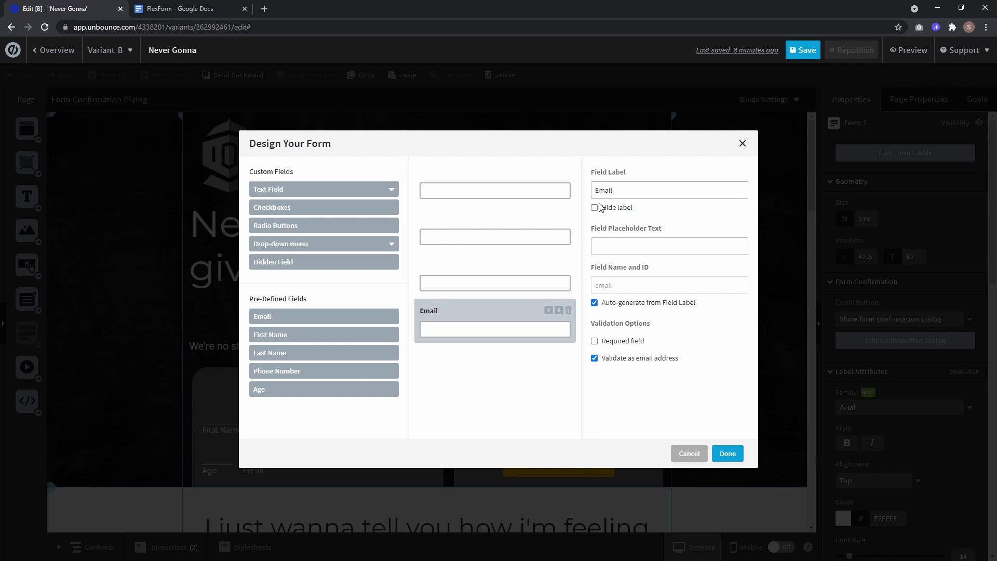
pyautogui.click(594, 208)
pyautogui.click(726, 454)
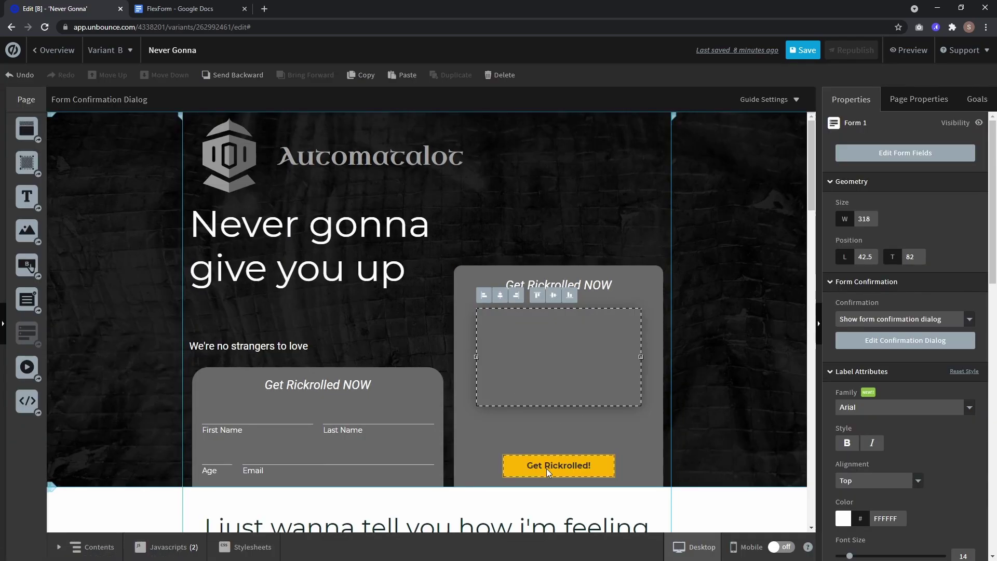
# Move the subtitle up and make the underlined-field grey box taller to meet it.
pyautogui.moveTo(282, 347); pyautogui.dragTo(283, 321)
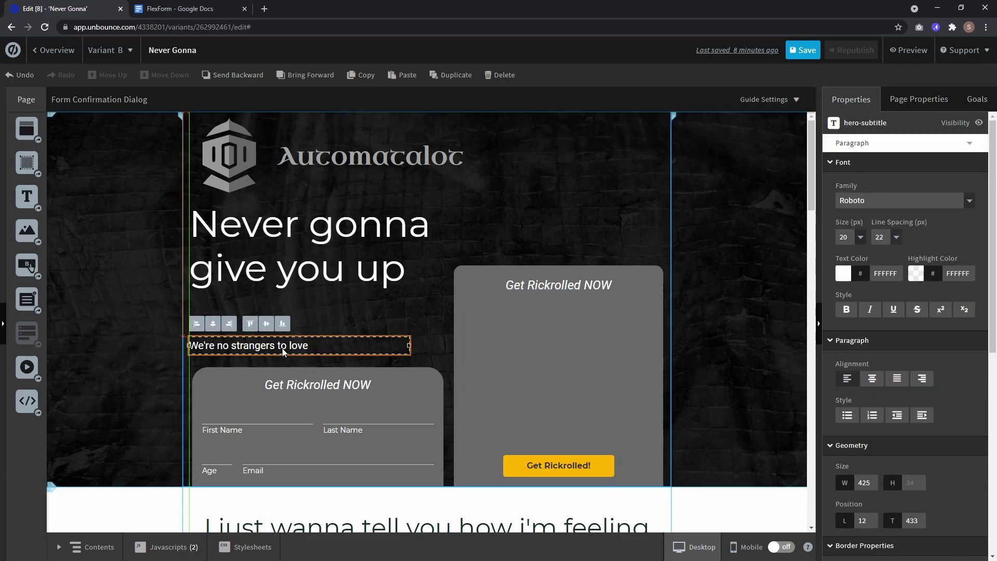
pyautogui.click(305, 371)
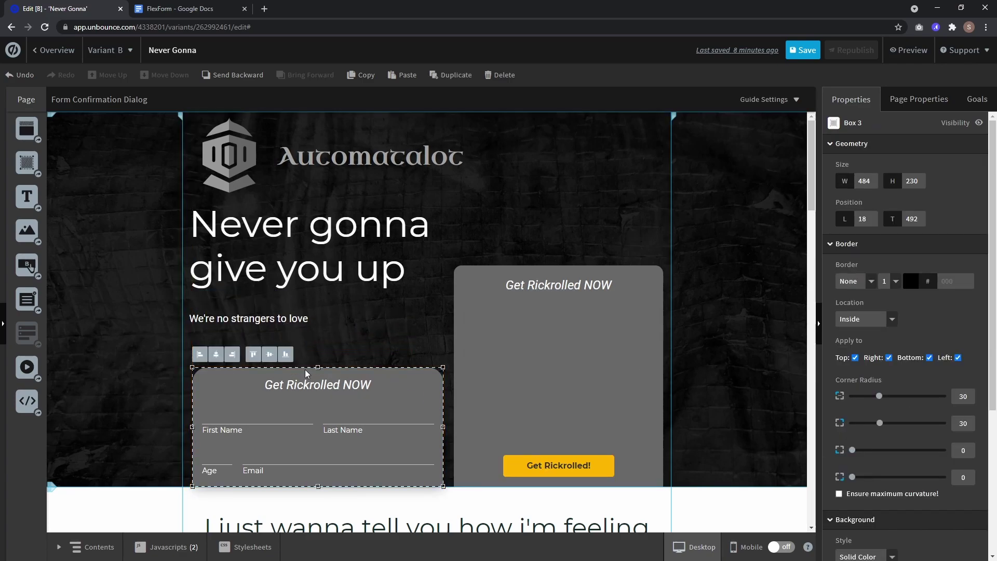
pyautogui.moveTo(317, 368); pyautogui.dragTo(317, 336)
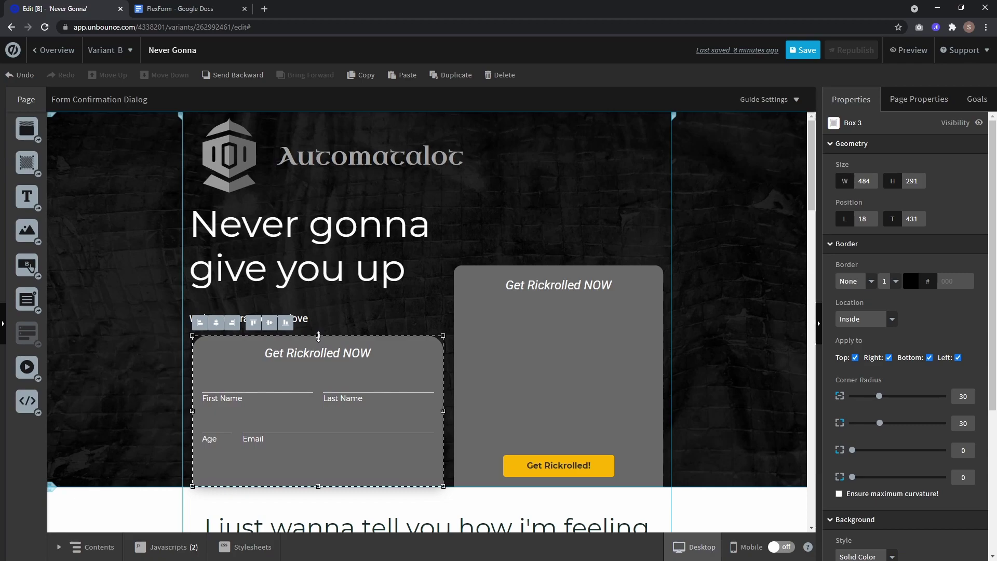
# Move the form over the left grey box, send it backward, and align it inside.
pyautogui.click(559, 437)
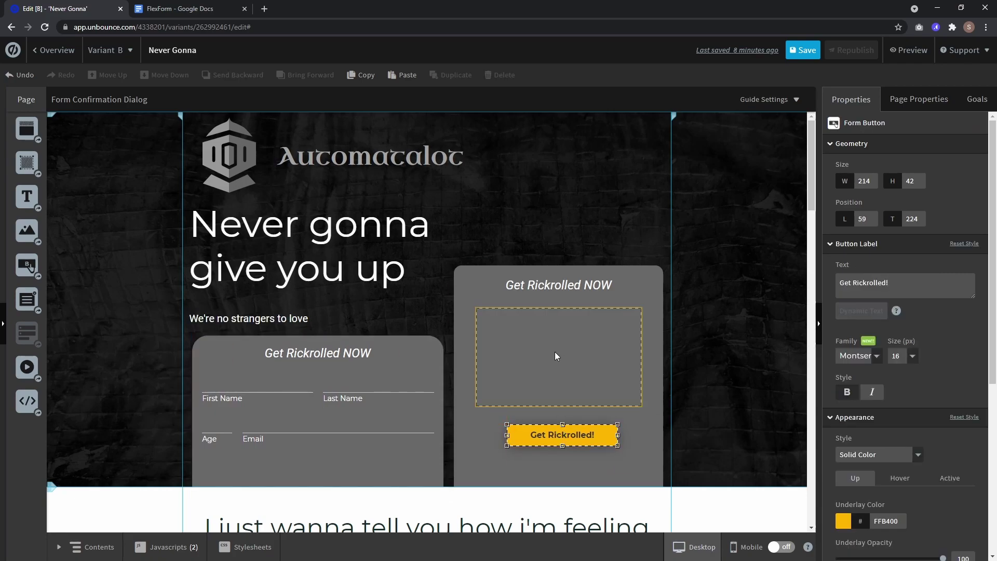
pyautogui.moveTo(555, 352)
pyautogui.mouseDown()
pyautogui.moveTo(377, 383)
pyautogui.moveTo(252, 368)
pyautogui.moveTo(245, 352)
pyautogui.mouseUp()
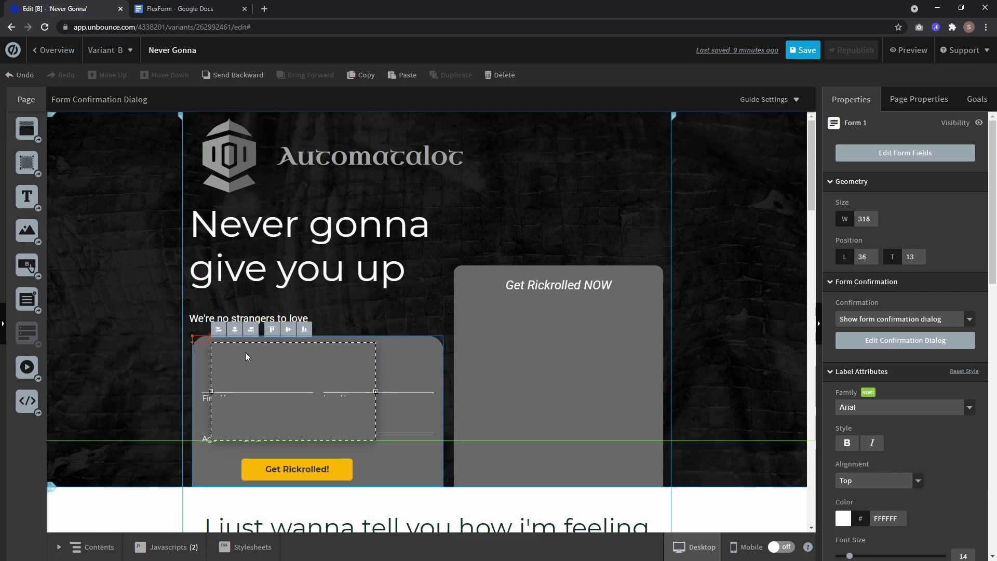
pyautogui.click(236, 76)
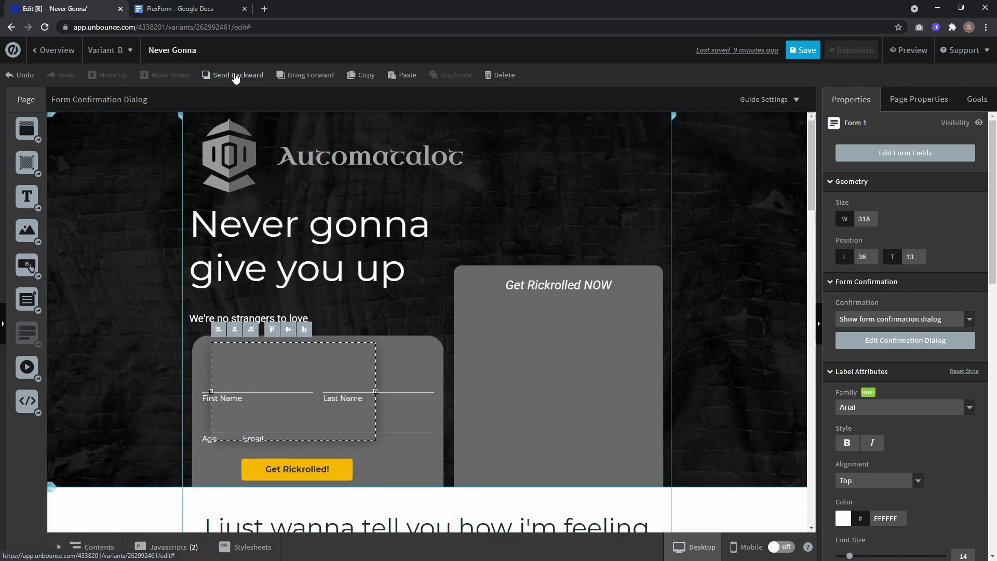
pyautogui.moveTo(244, 424); pyautogui.dragTo(280, 426)
pyautogui.moveTo(321, 468); pyautogui.dragTo(317, 466)
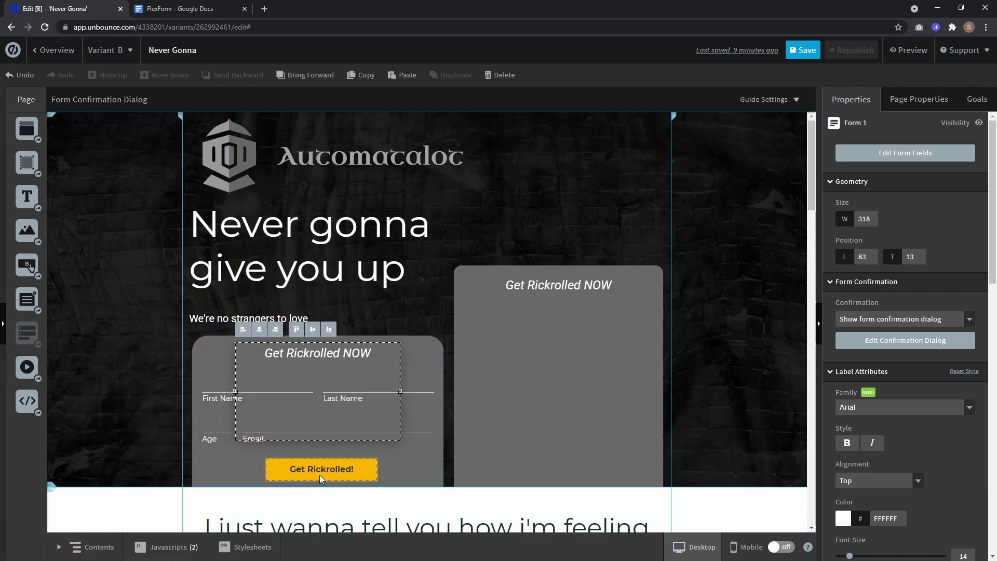
pyautogui.click(389, 364)
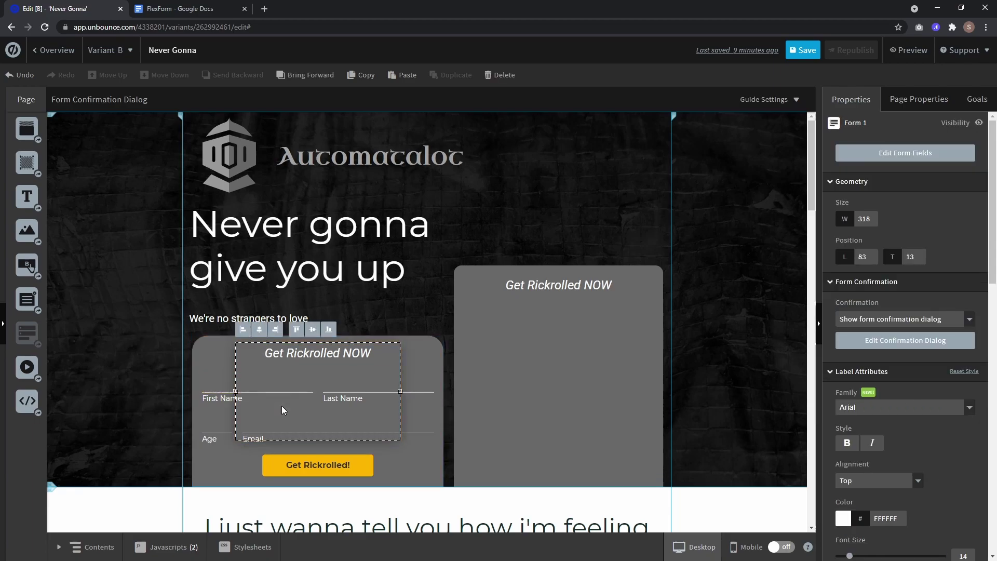
pyautogui.click(269, 471)
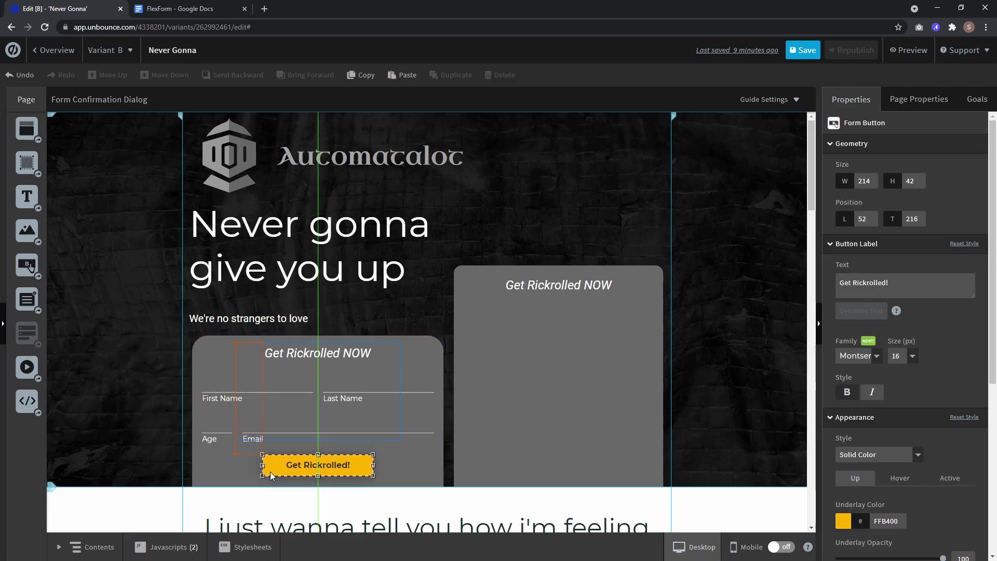
# Delete the empty right grey box and move the form's grey box to the right column.
pyautogui.click(525, 309)
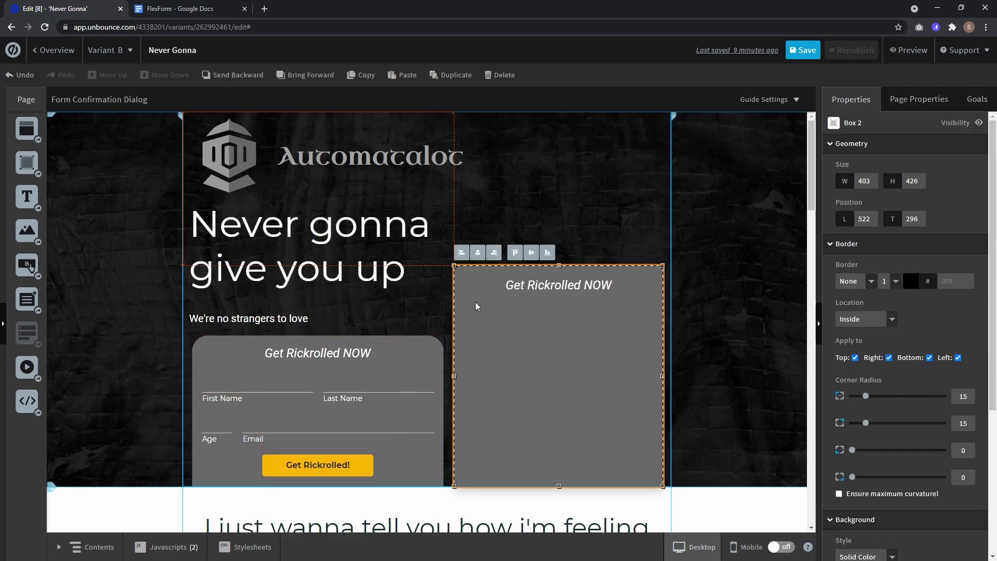
pyautogui.press('Delete')
pyautogui.moveTo(426, 341); pyautogui.dragTo(618, 343)
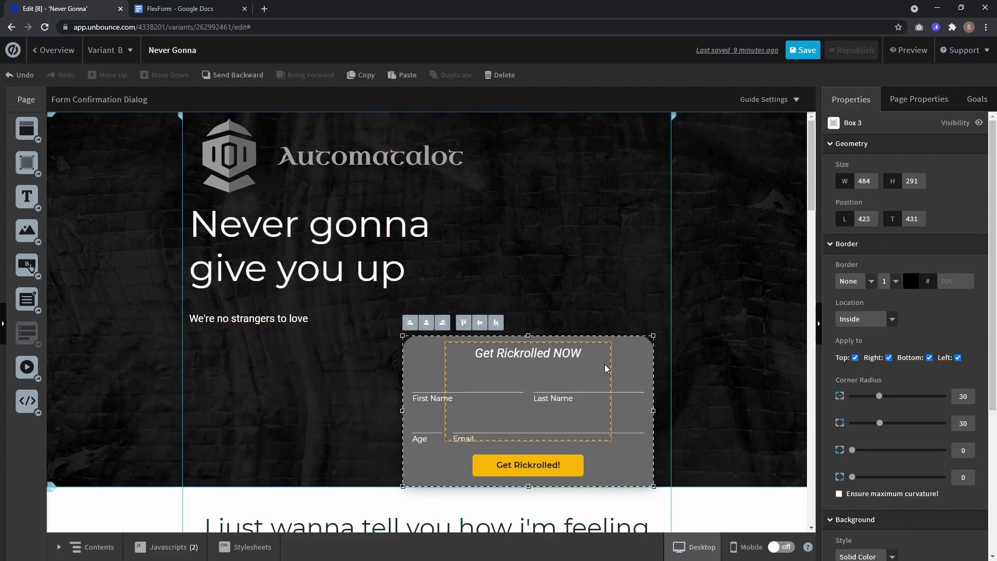
pyautogui.click(605, 364)
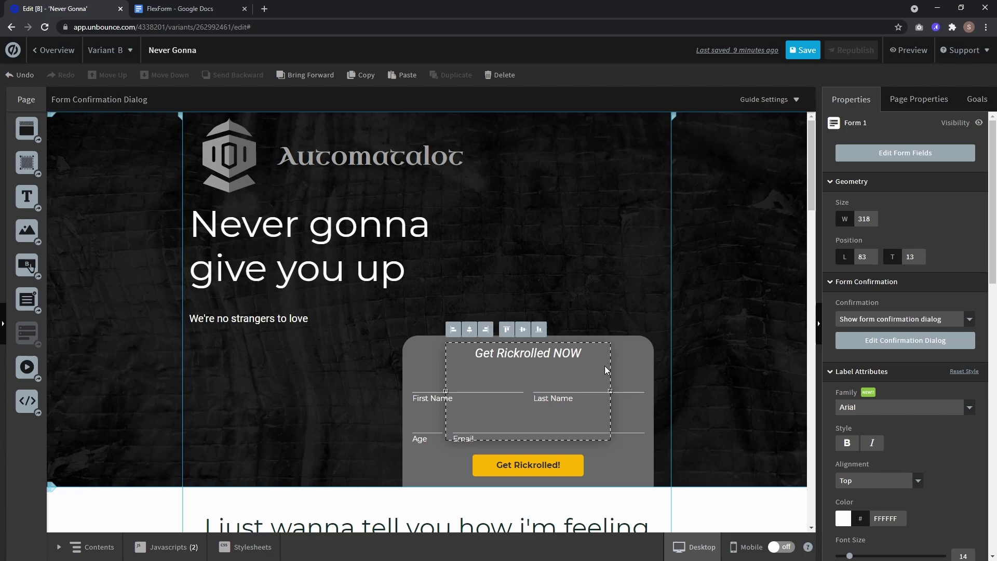
pyautogui.click(631, 383)
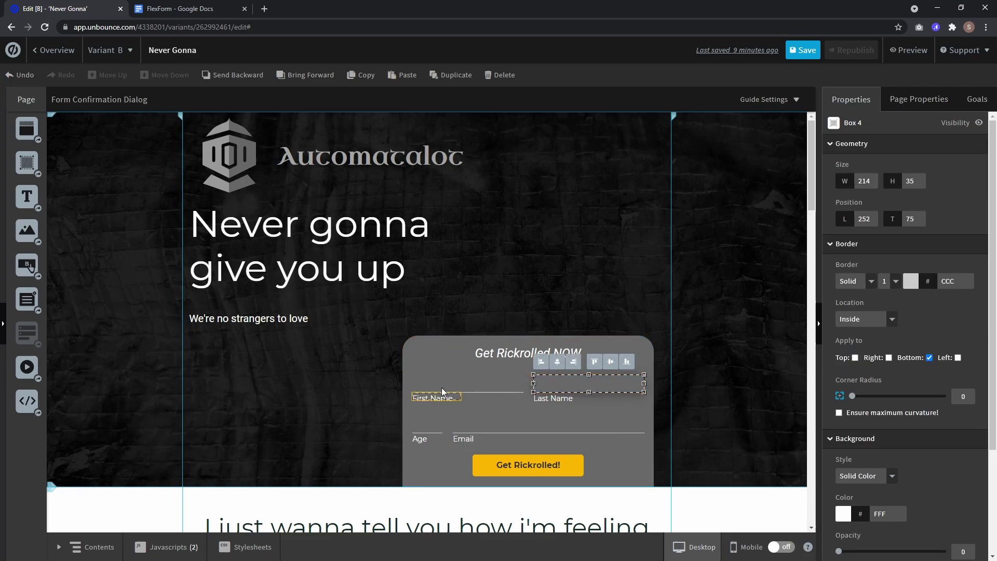
pyautogui.click(450, 365)
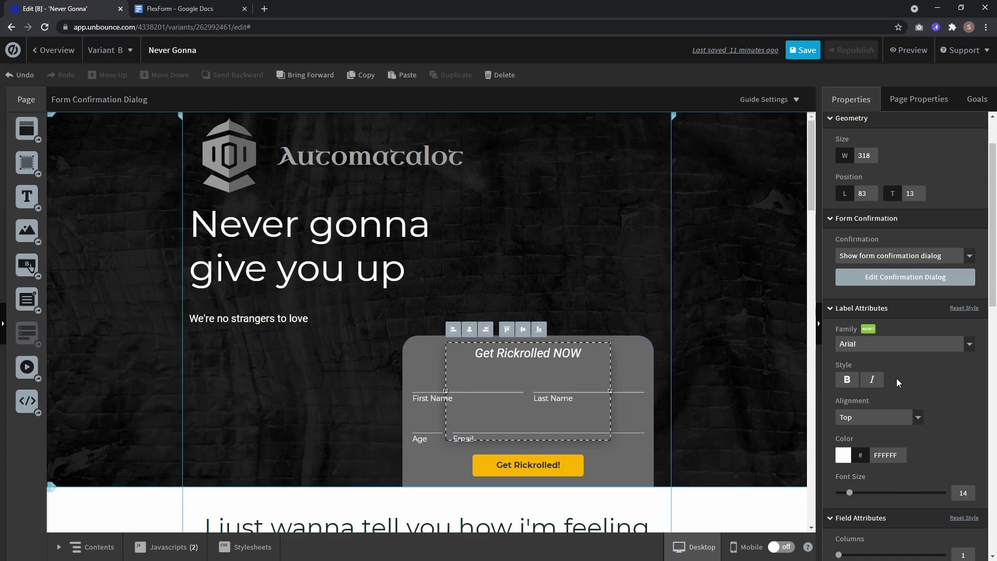
pyautogui.scroll(-10, 897, 378)
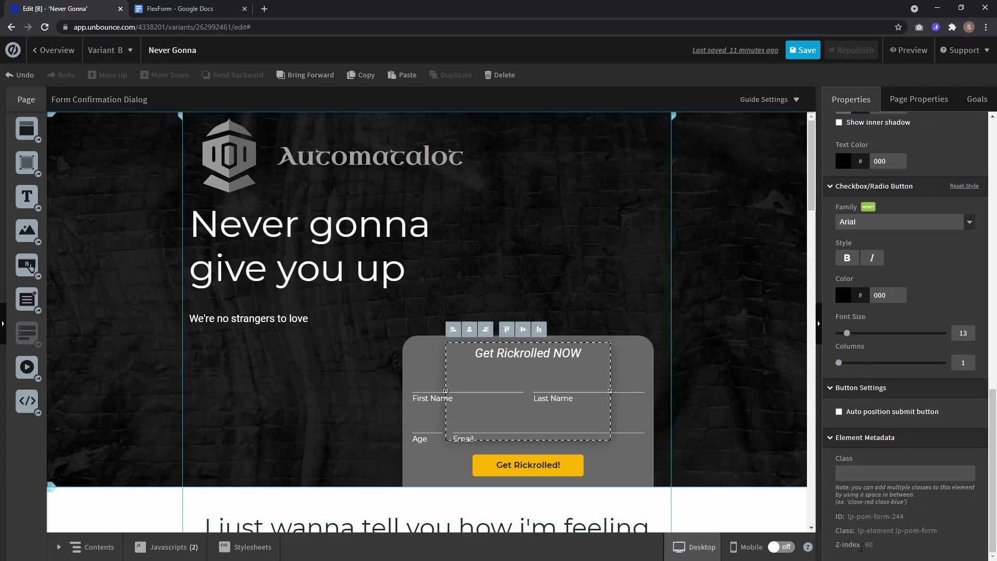
# Check the layering of the box above Last Name, the large grey box and the form.
pyautogui.click(624, 379)
pyautogui.click(636, 355)
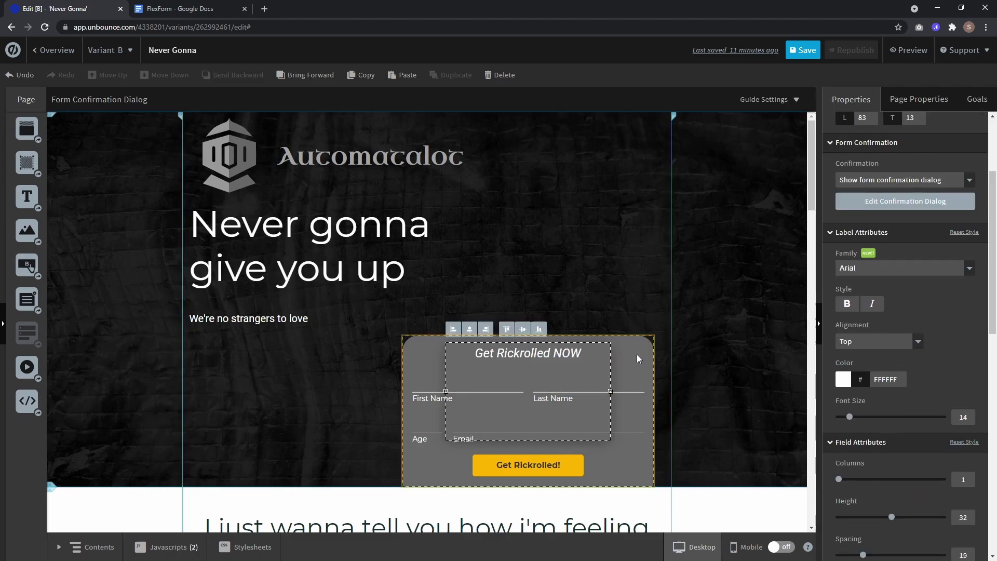
pyautogui.click(599, 370)
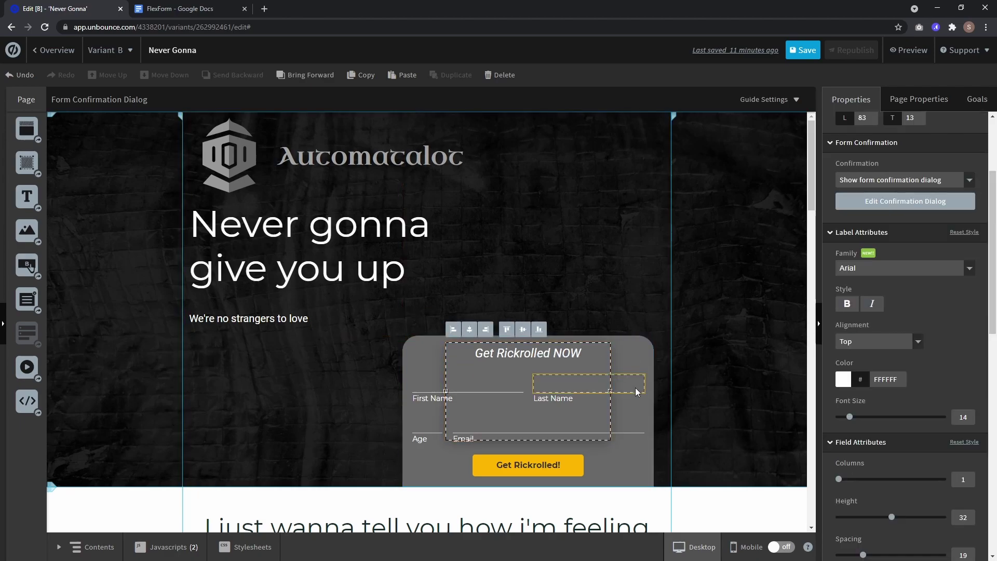
pyautogui.click(635, 387)
pyautogui.click(545, 378)
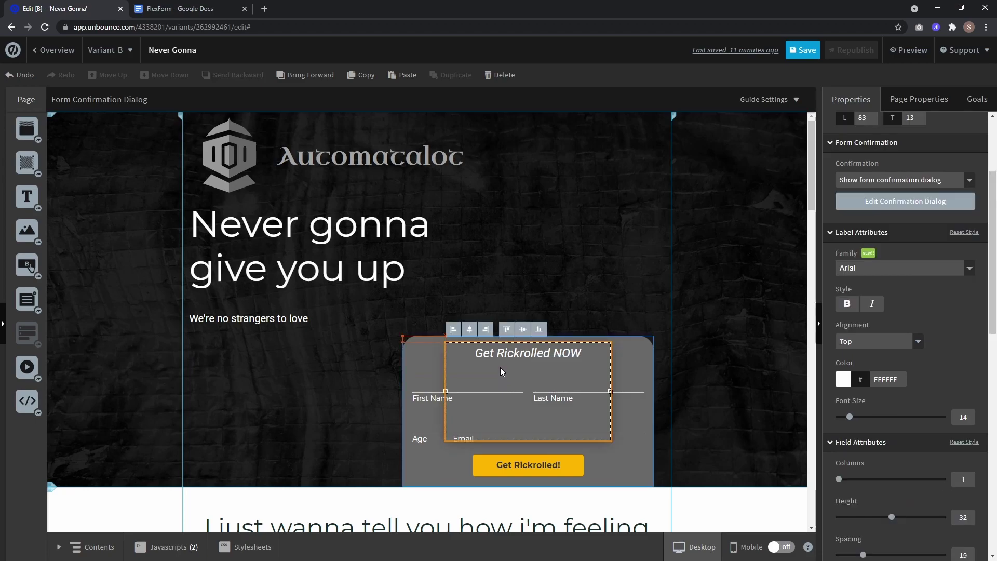
pyautogui.scroll(-5, 884, 403)
pyautogui.scroll(-5, 883, 403)
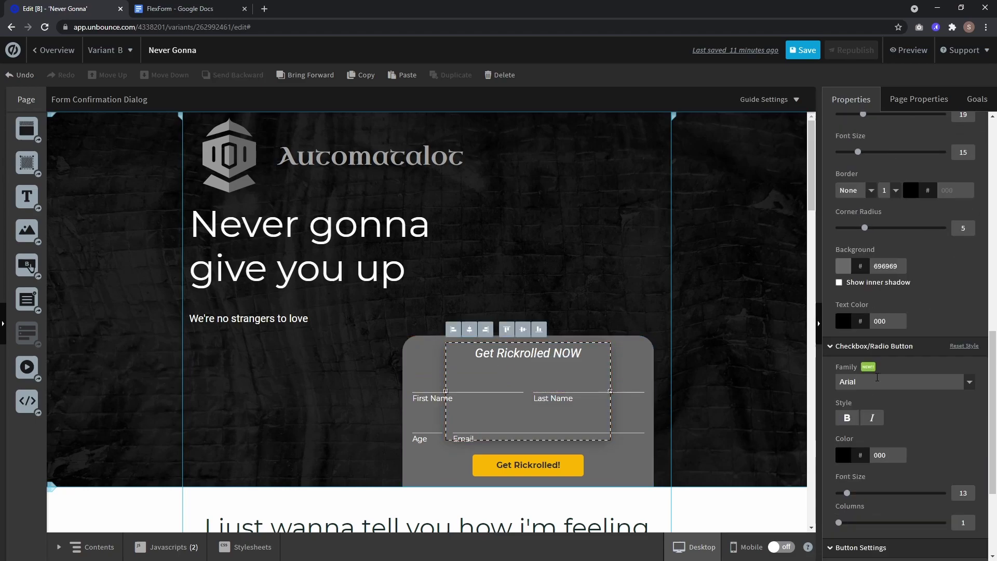
pyautogui.scroll(-5, 884, 404)
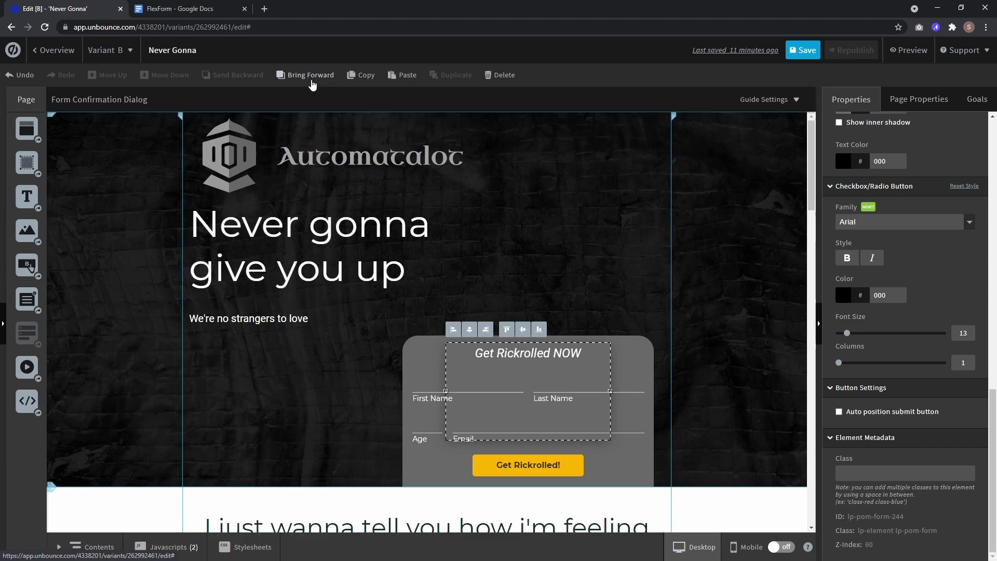
# Bring the form to the very front, save the page, and open the preview.
pyautogui.click(310, 75)
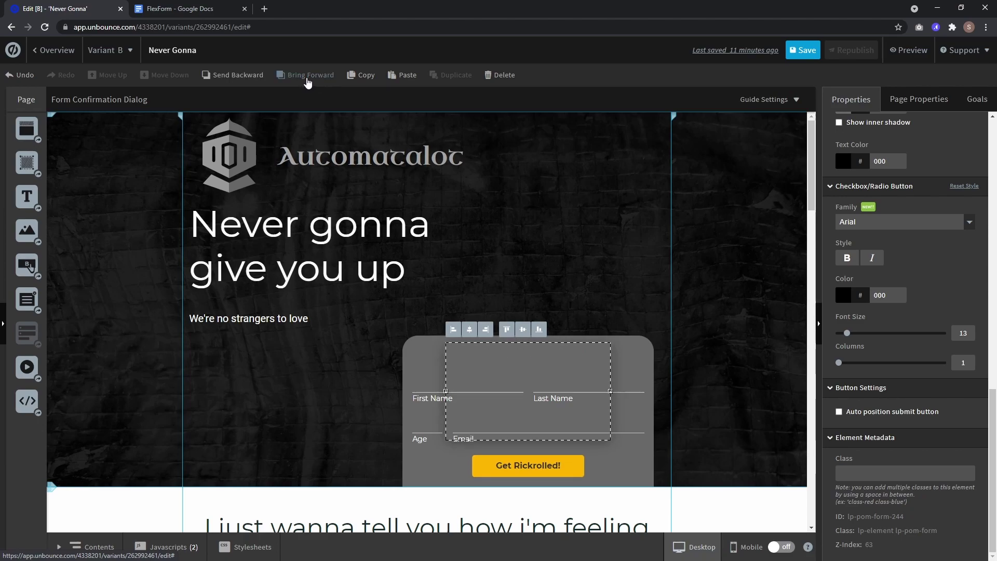
pyautogui.click(306, 78)
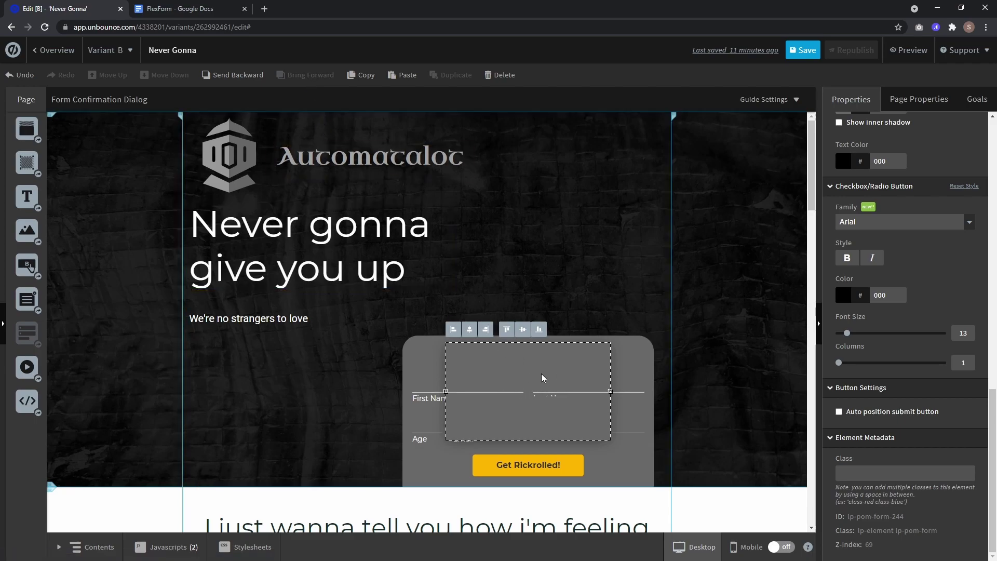
pyautogui.click(802, 49)
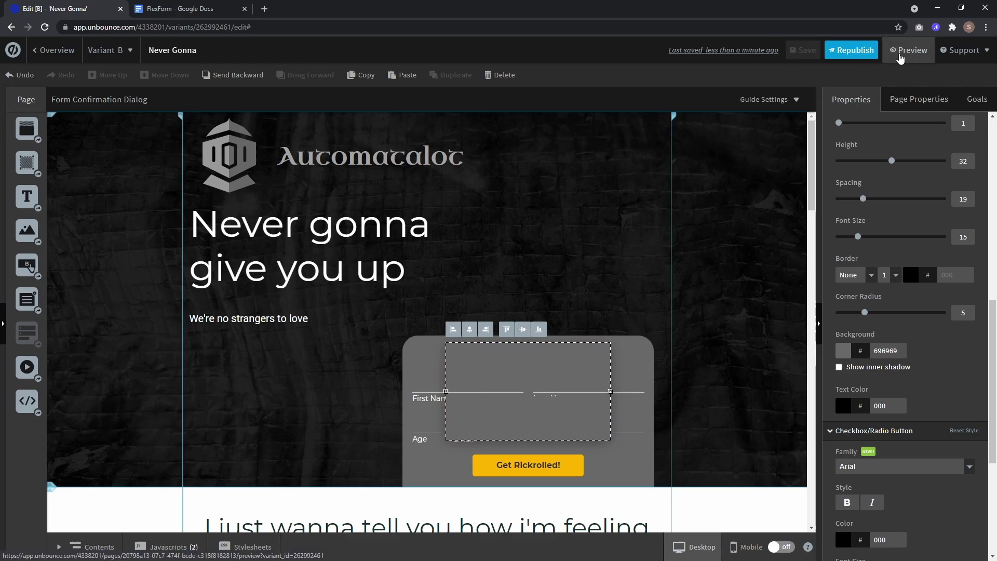
pyautogui.click(907, 50)
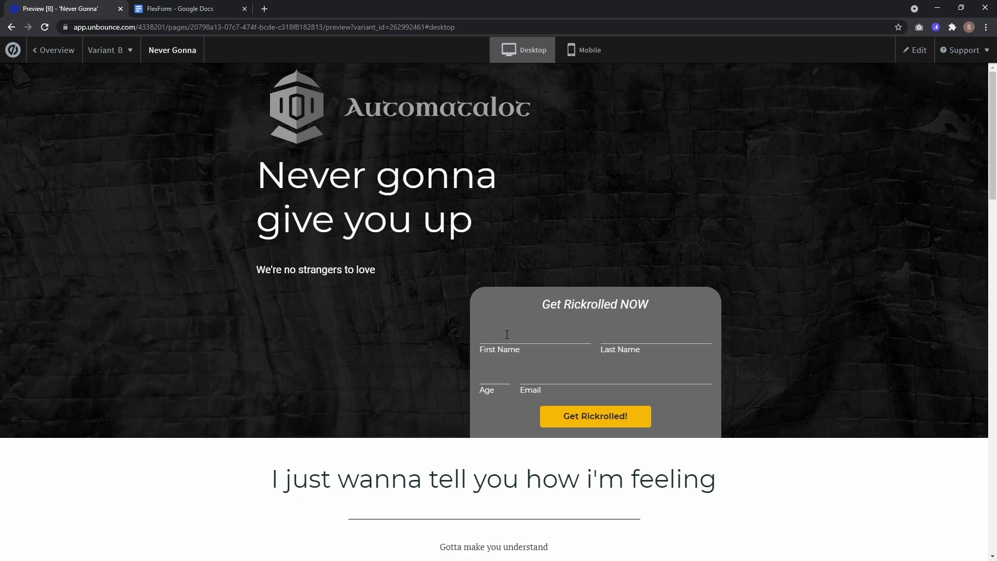
pyautogui.write('Ri')
pyautogui.write('ck')
# Back in the editor, set the form's field text colour to white (FFFFFF) and save.
pyautogui.click(915, 50)
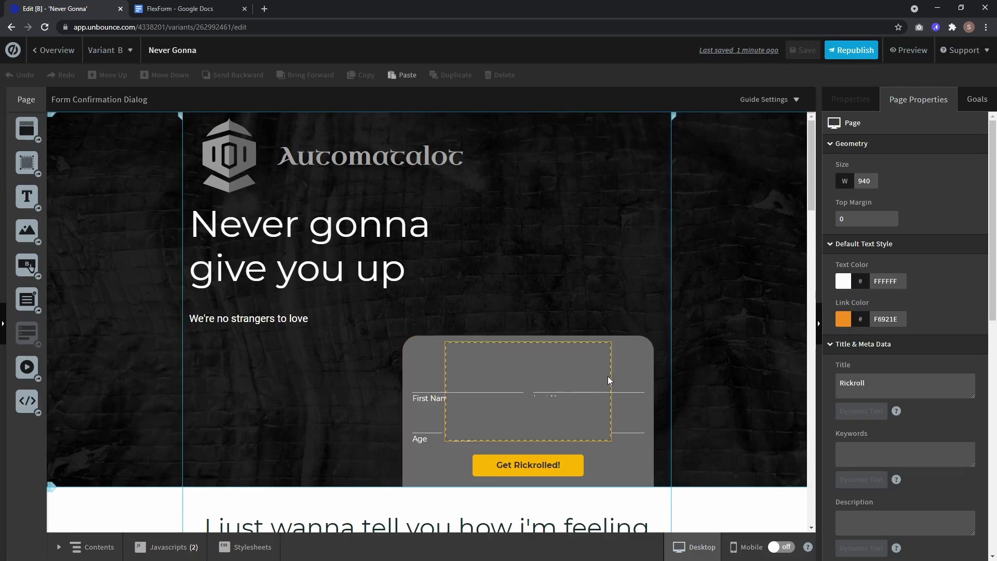
pyautogui.click(608, 376)
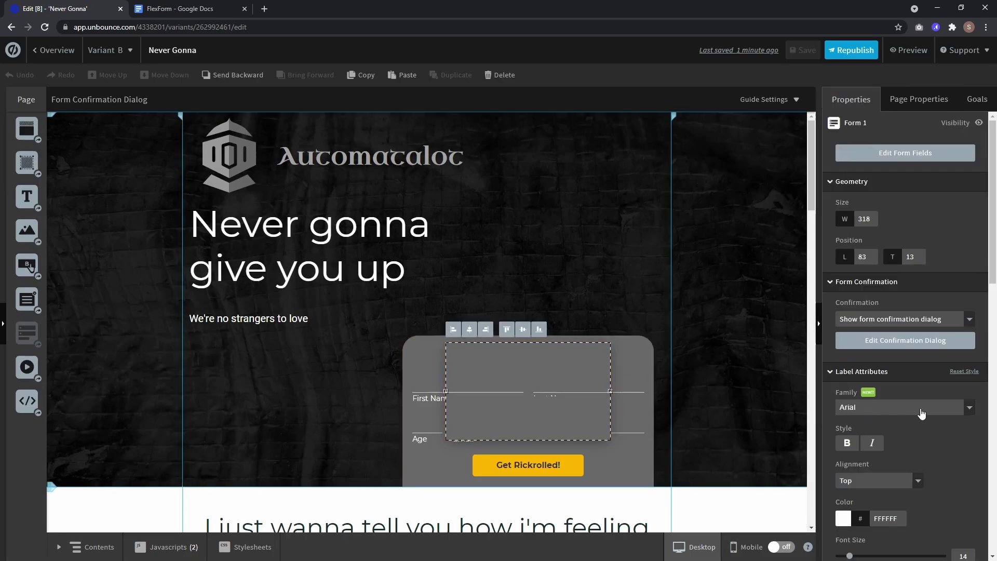
pyautogui.scroll(-3, 873, 341)
pyautogui.scroll(-3, 873, 344)
pyautogui.scroll(-3, 873, 345)
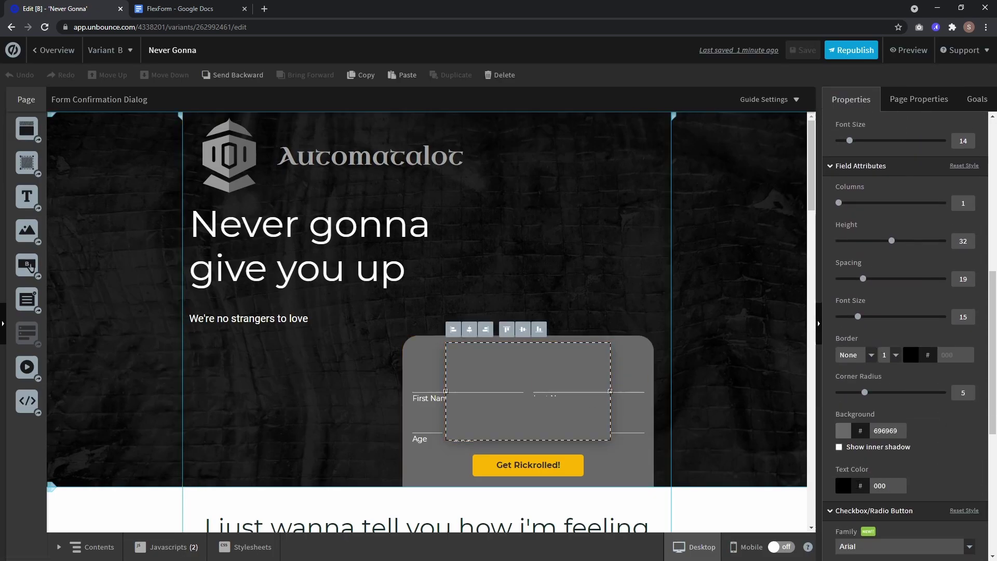
pyautogui.click(849, 486)
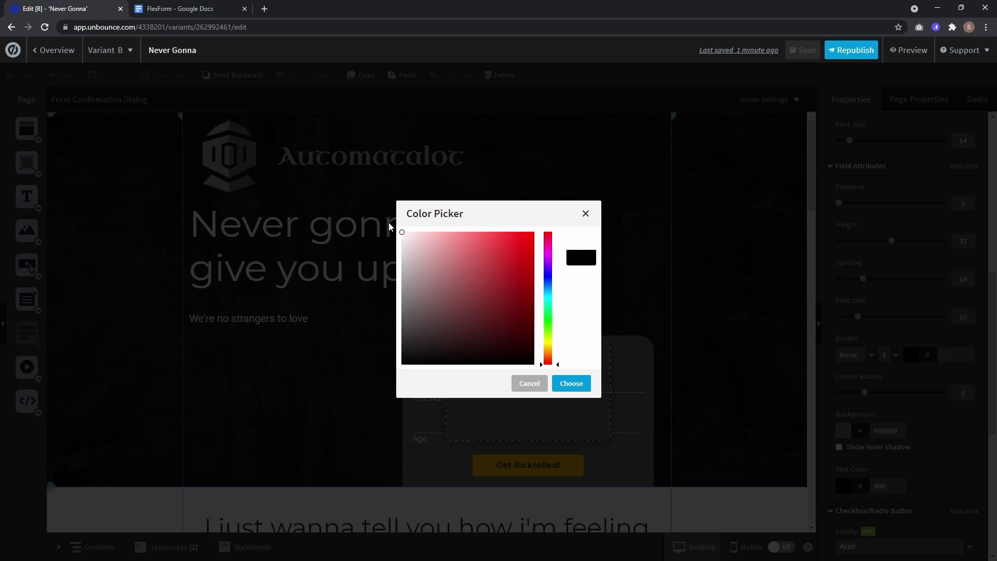
pyautogui.click(402, 232)
pyautogui.click(571, 383)
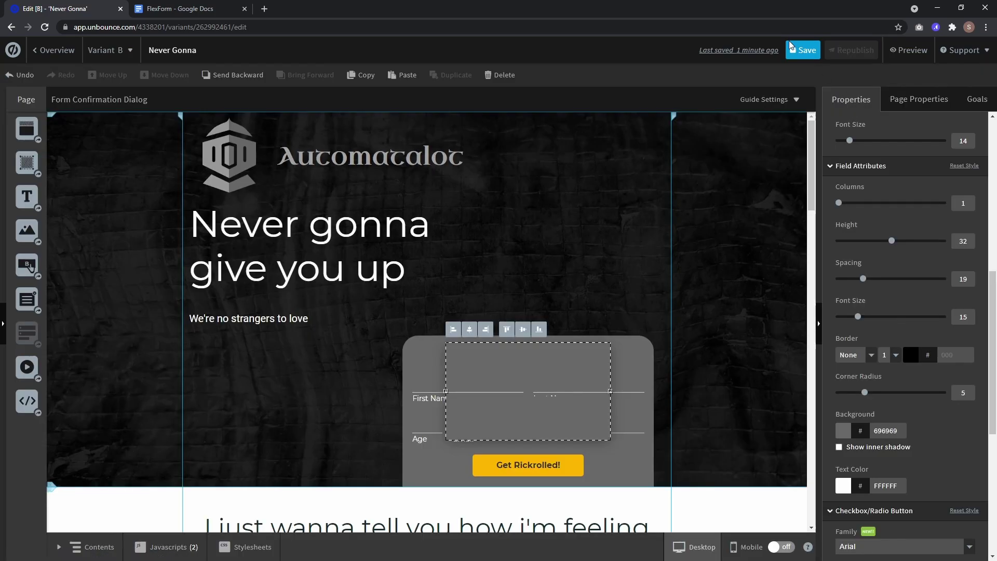
pyautogui.click(802, 50)
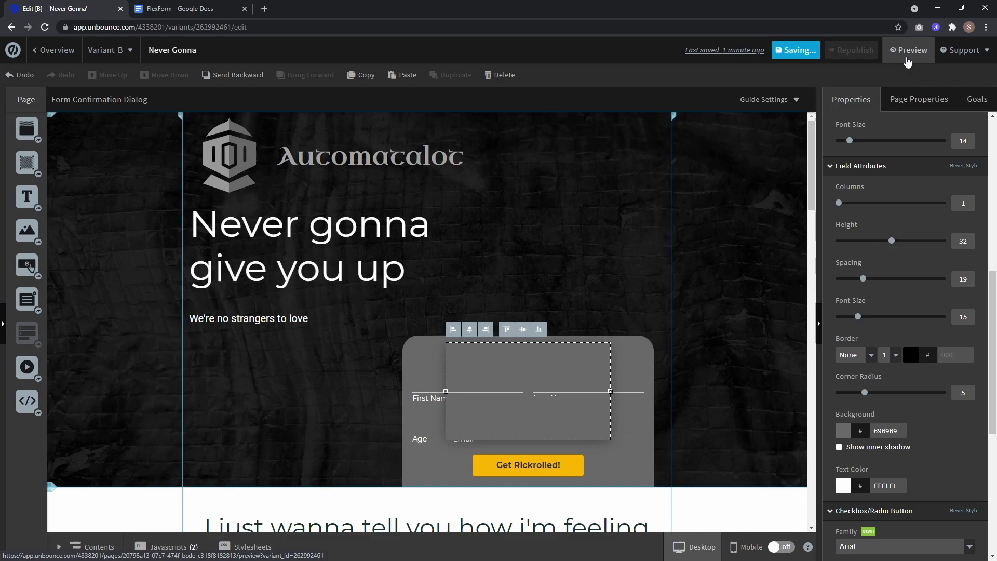
# In preview, submit Rick Astley, age 29, close the Thank You popup, and resume editing.
pyautogui.click(907, 50)
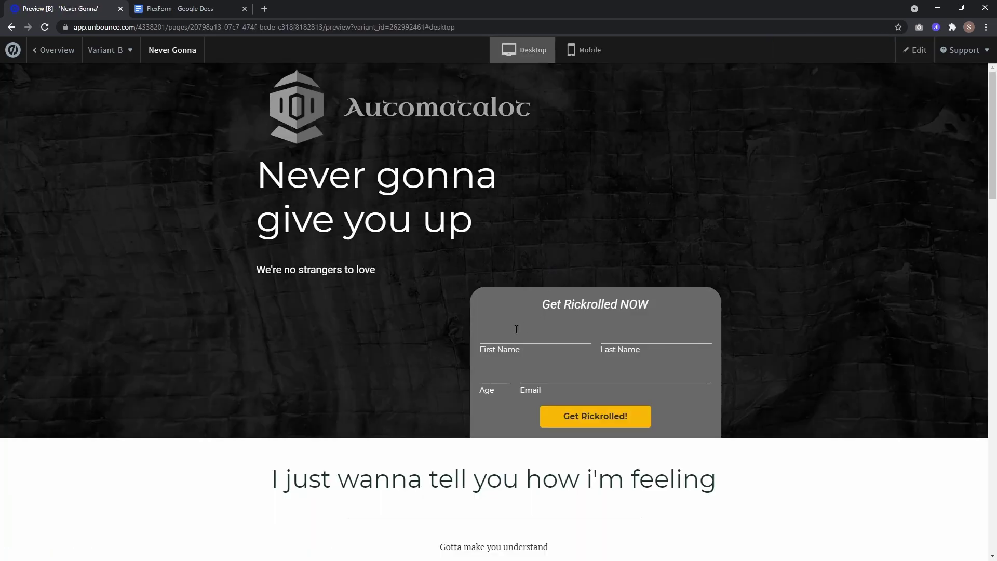
pyautogui.click(515, 333)
pyautogui.write('Astley')
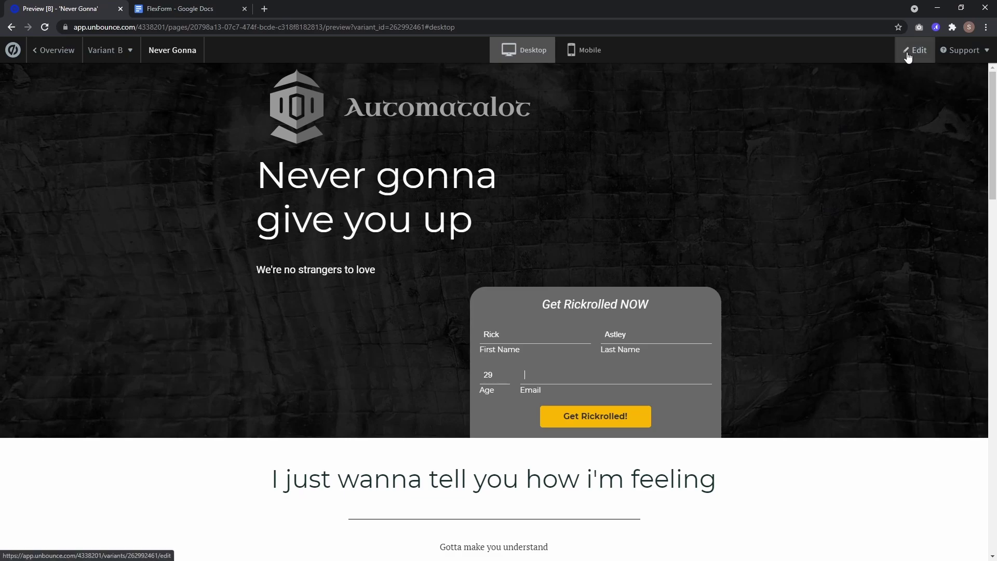
pyautogui.click(559, 418)
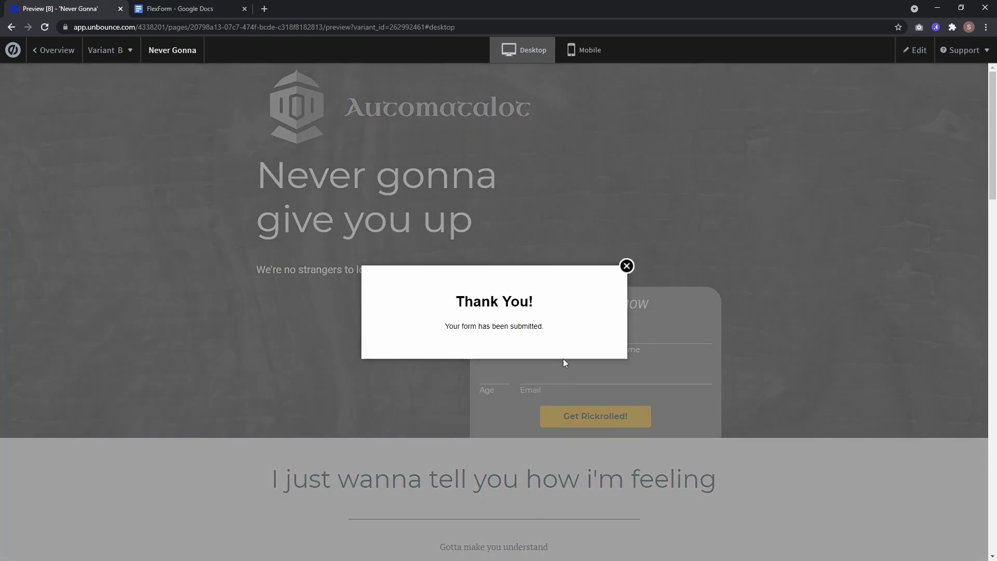
pyautogui.click(627, 267)
pyautogui.click(914, 50)
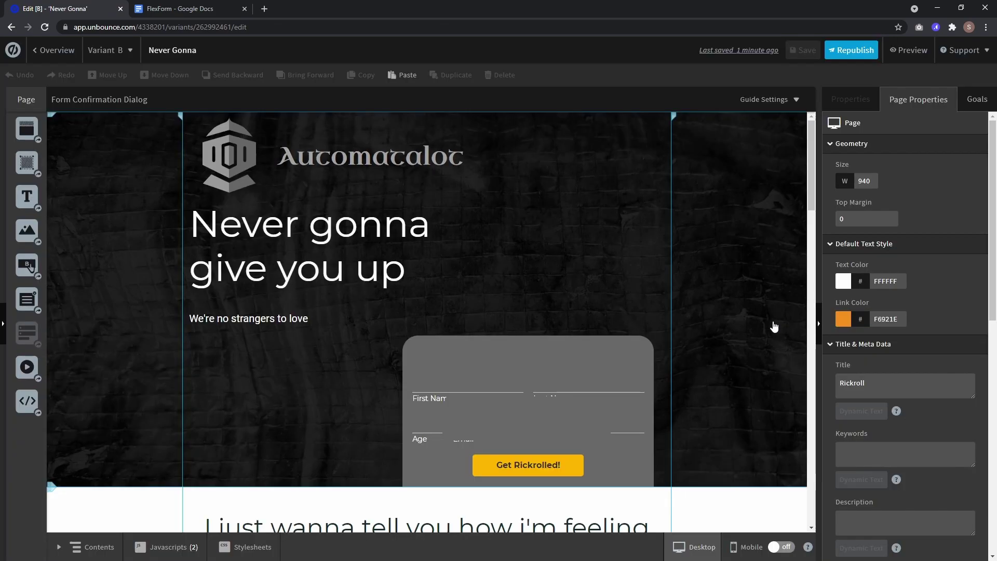
# Open Edit Form Fields on the form and select the First Name field.
pyautogui.click(566, 381)
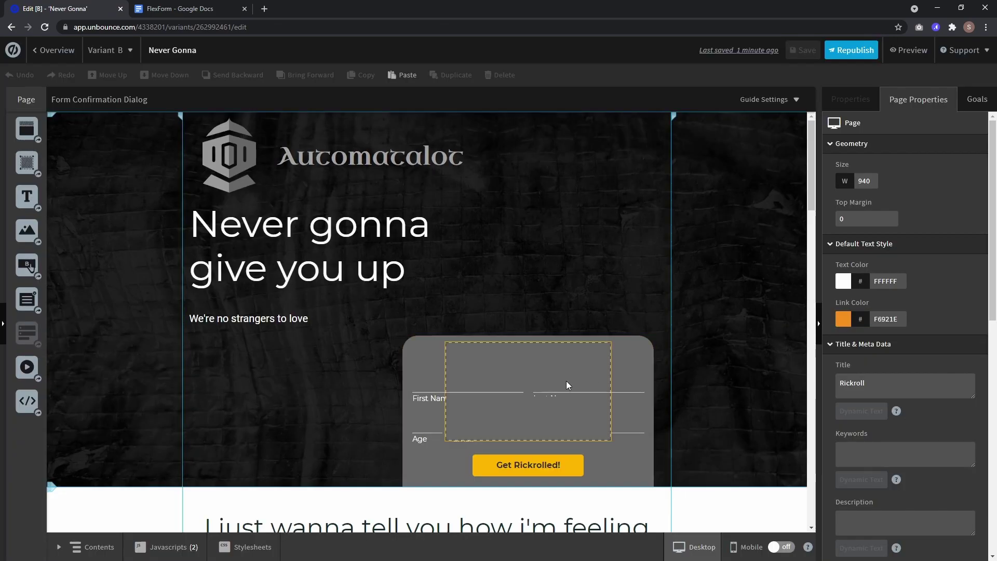
pyautogui.click(905, 153)
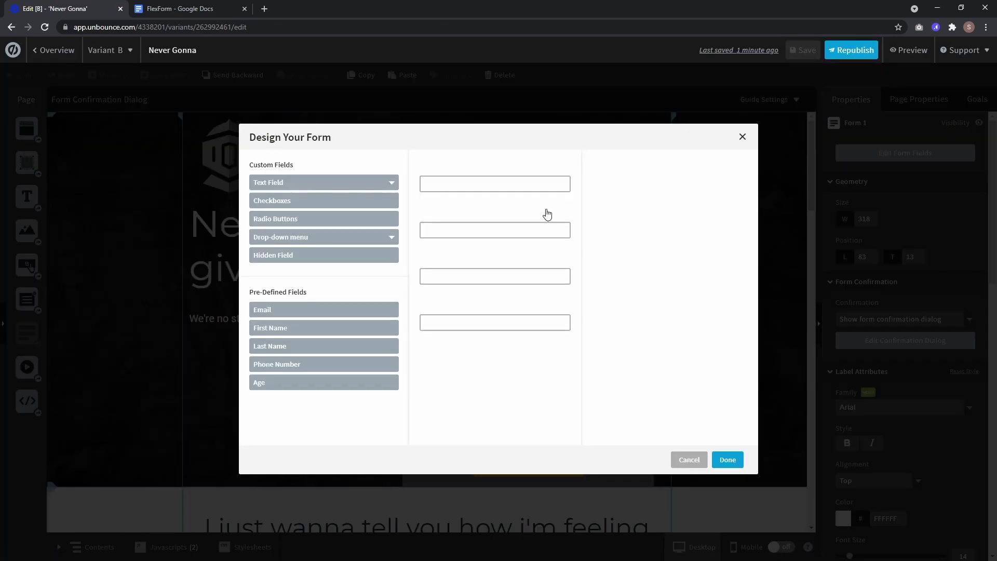
pyautogui.click(524, 188)
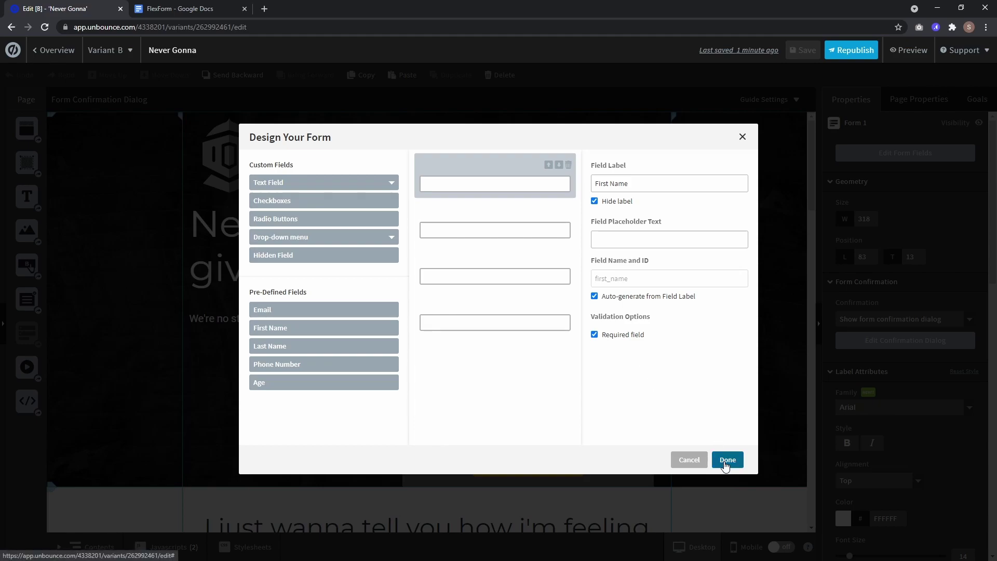
# Close the field designer and test sending the form backward and bringing it forward.
pyautogui.click(726, 459)
pyautogui.click(437, 396)
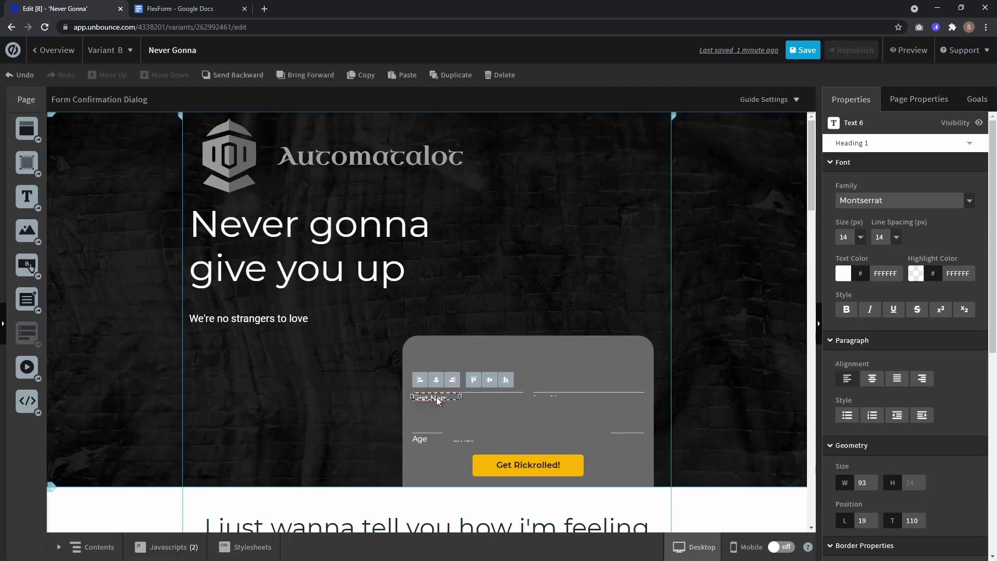
pyautogui.click(522, 378)
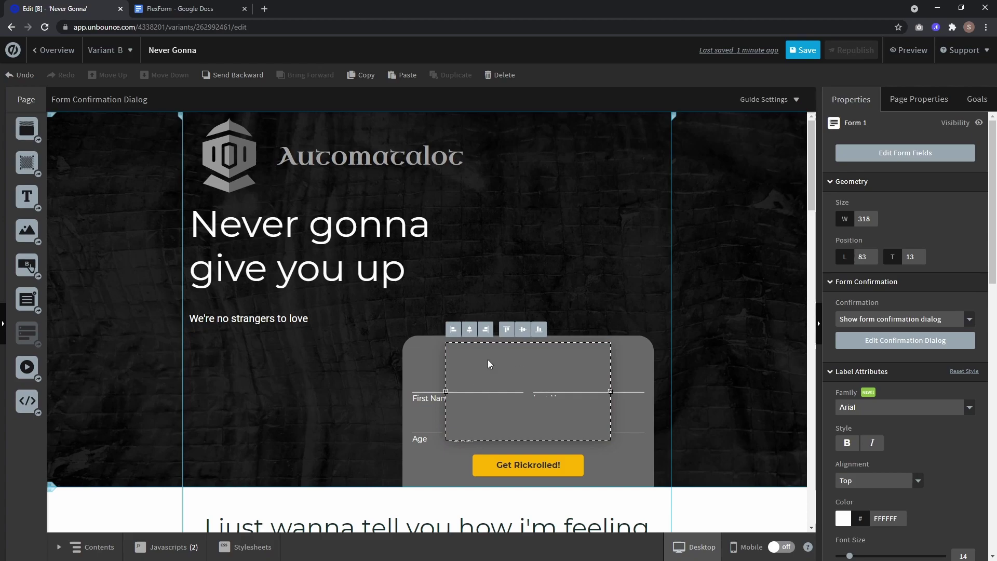
pyautogui.click(233, 75)
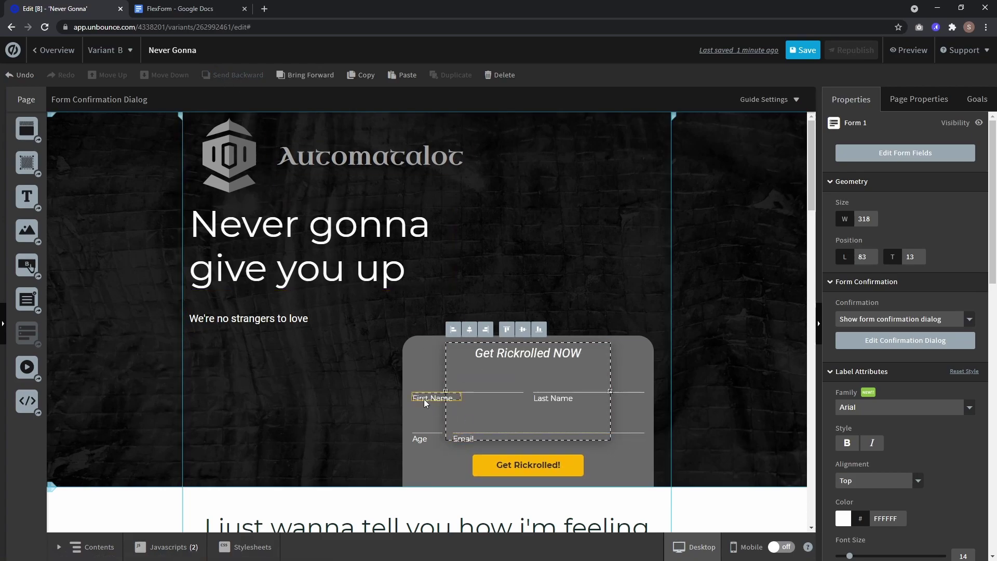
pyautogui.click(309, 74)
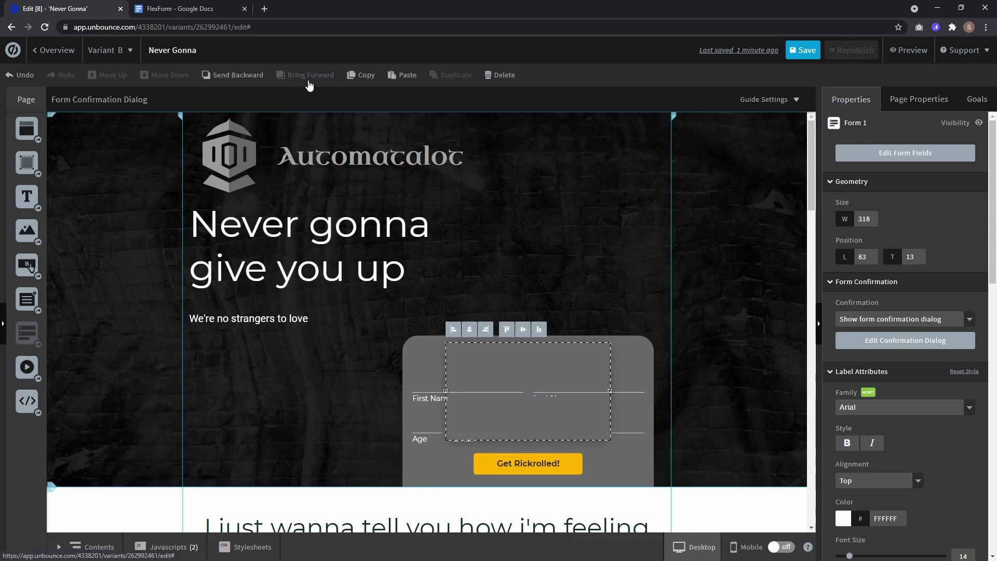
# Hide Form 1 in Contents, change the label to 'First Name *', then unhide Form 1.
pyautogui.click(3, 323)
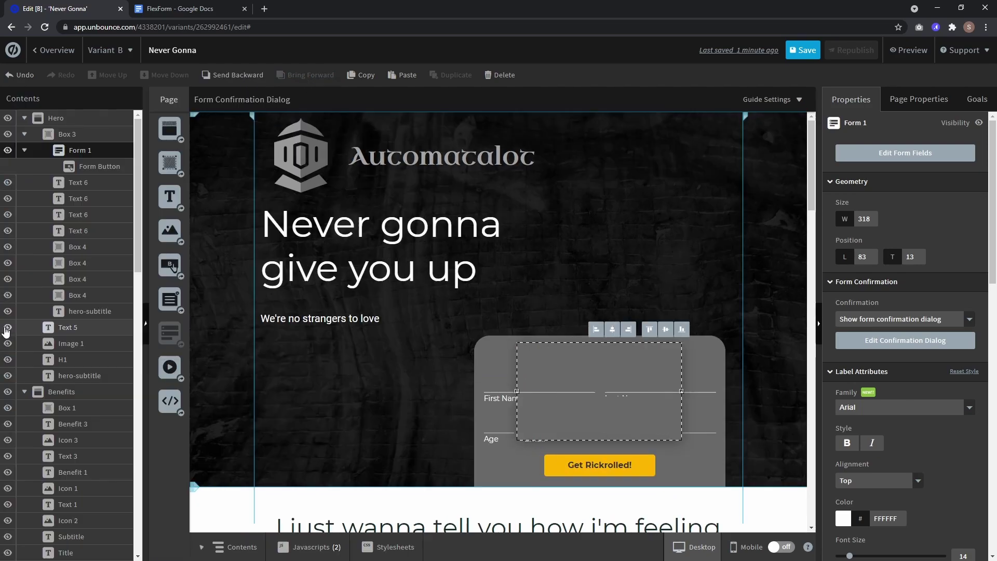
pyautogui.click(8, 149)
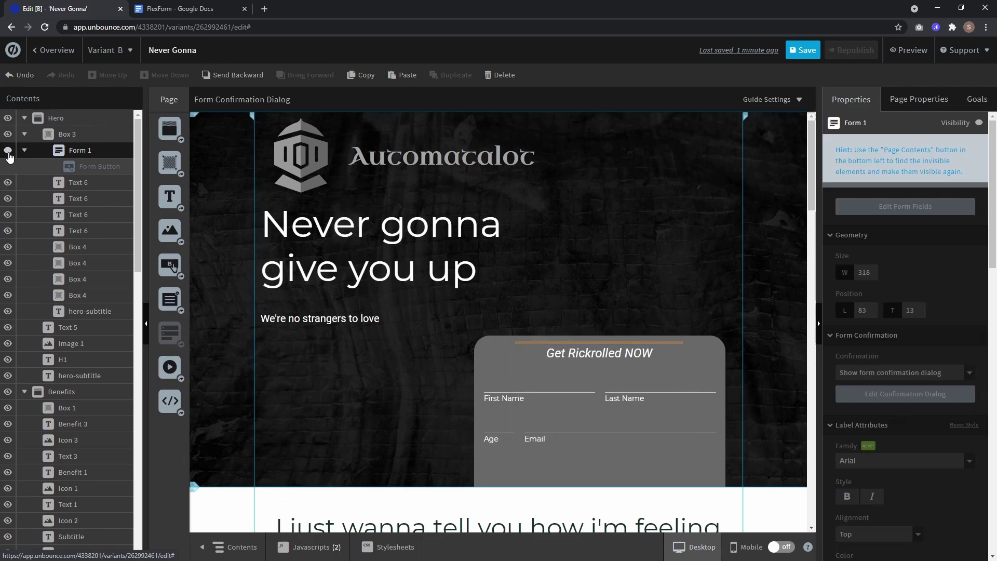
pyautogui.click(509, 399)
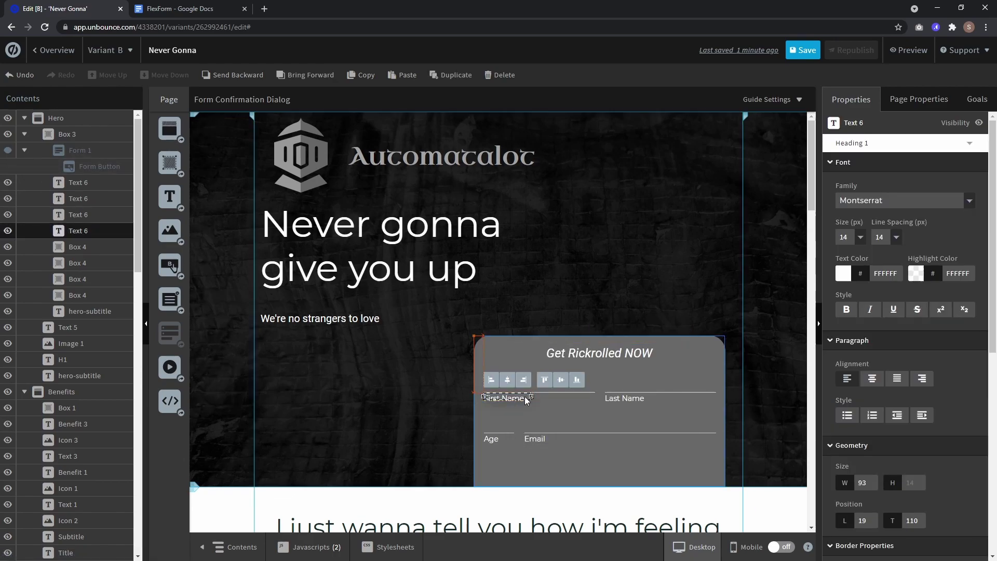
pyautogui.click(524, 396)
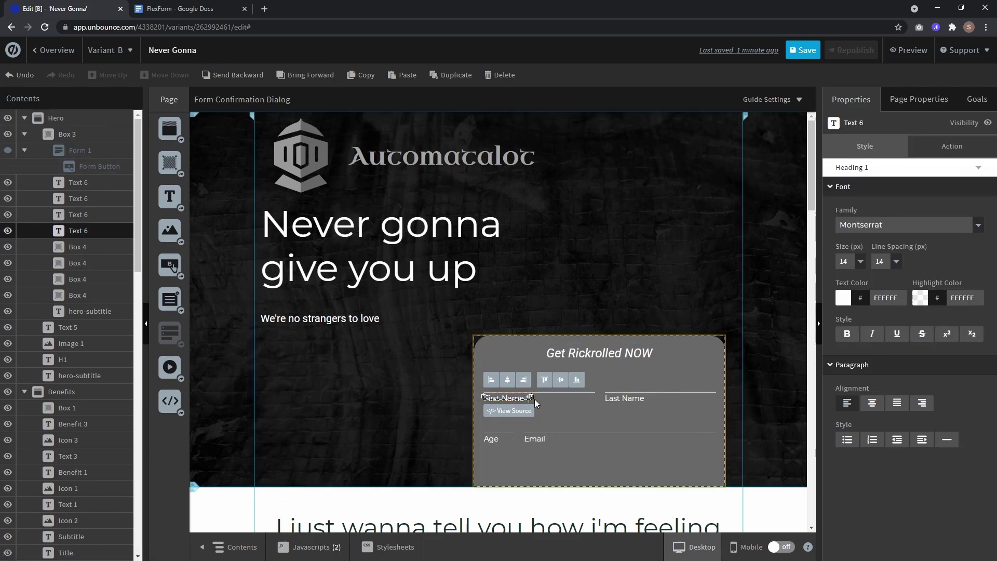
pyautogui.click(705, 360)
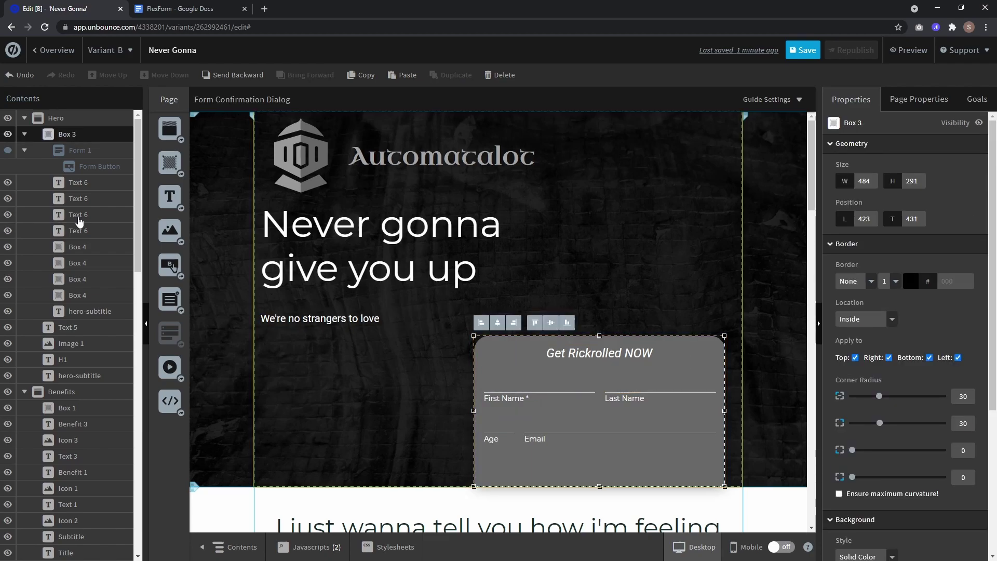
pyautogui.click(8, 150)
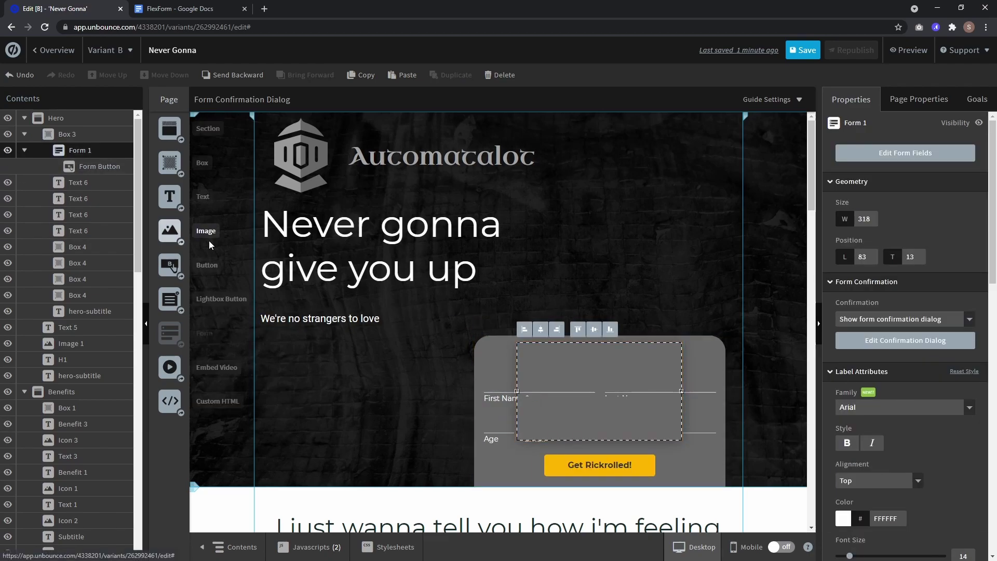
pyautogui.click(599, 197)
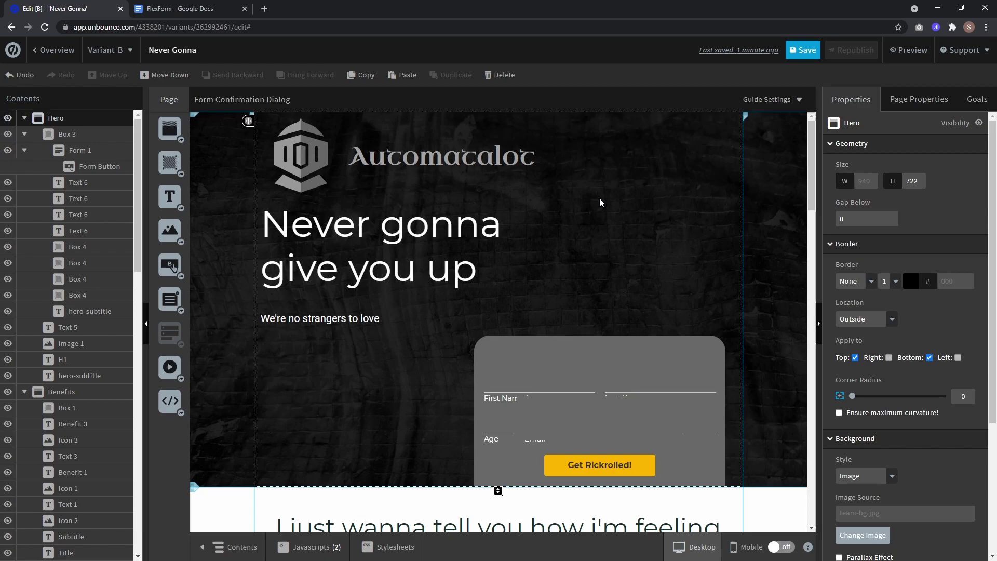